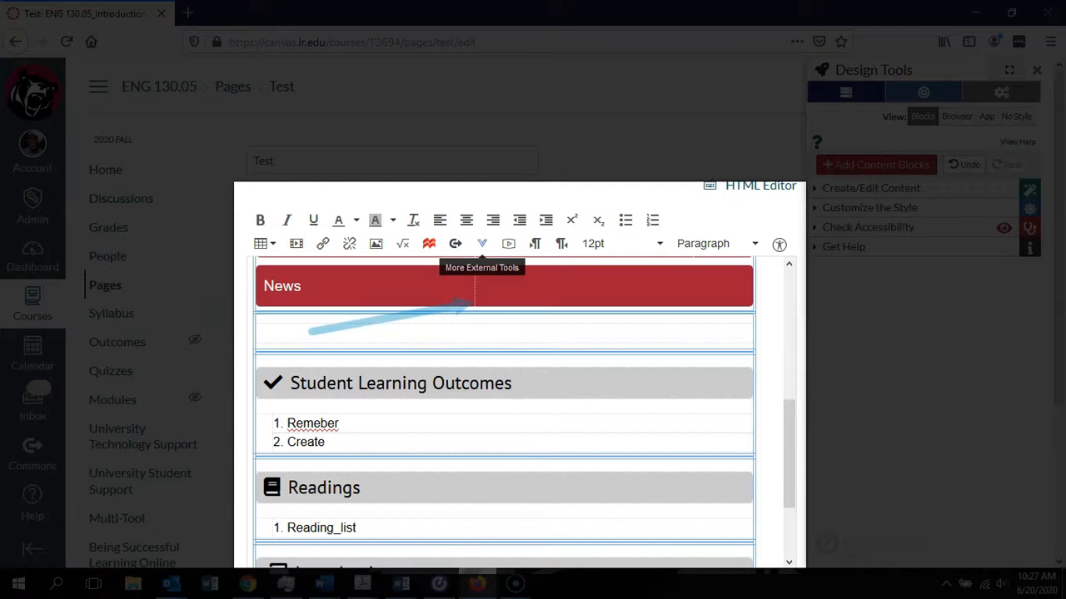
Step: Open the Upload/Embed Image tool for the blank block below News and load the wrinkle image file
click(481, 243)
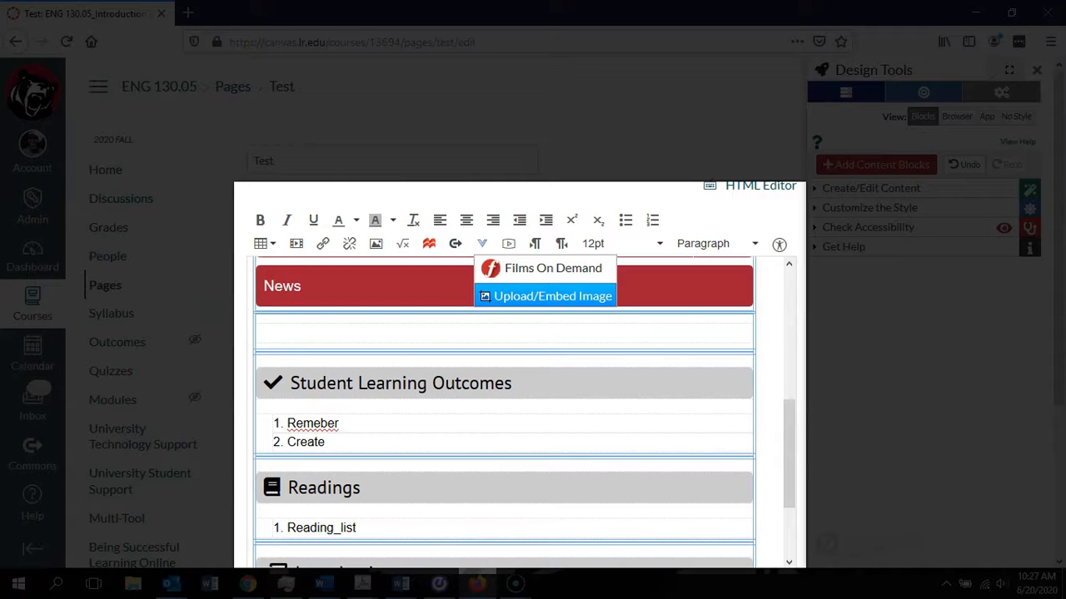
click(552, 297)
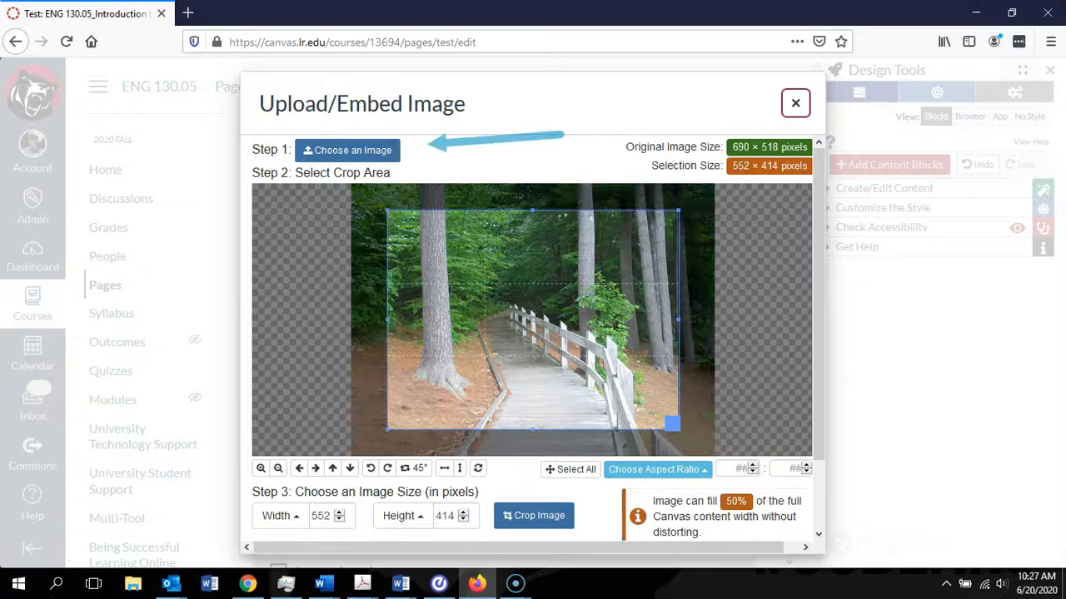
click(347, 150)
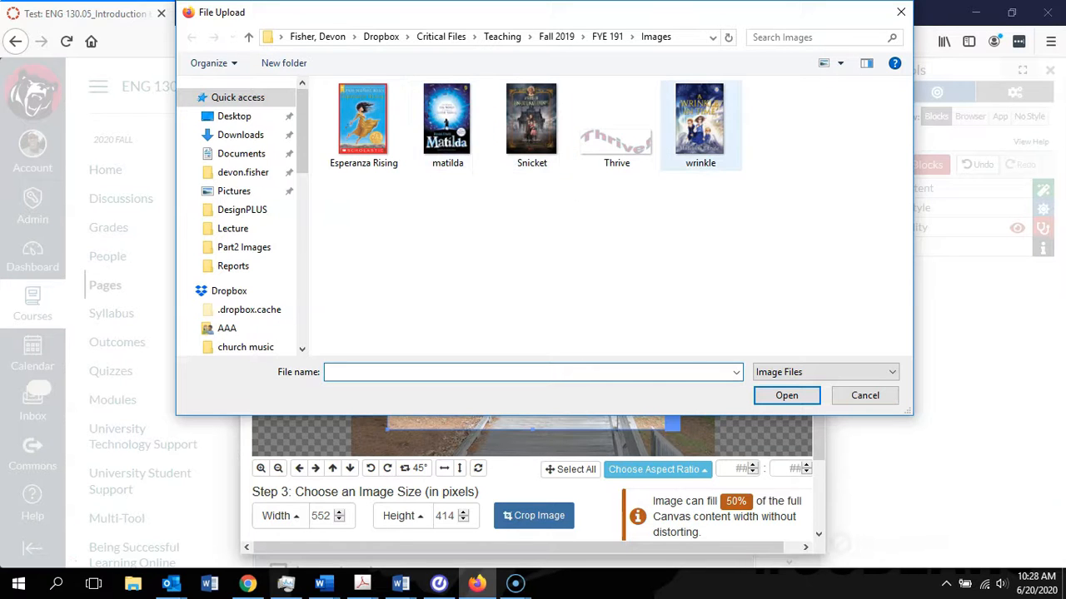
double_click(700, 123)
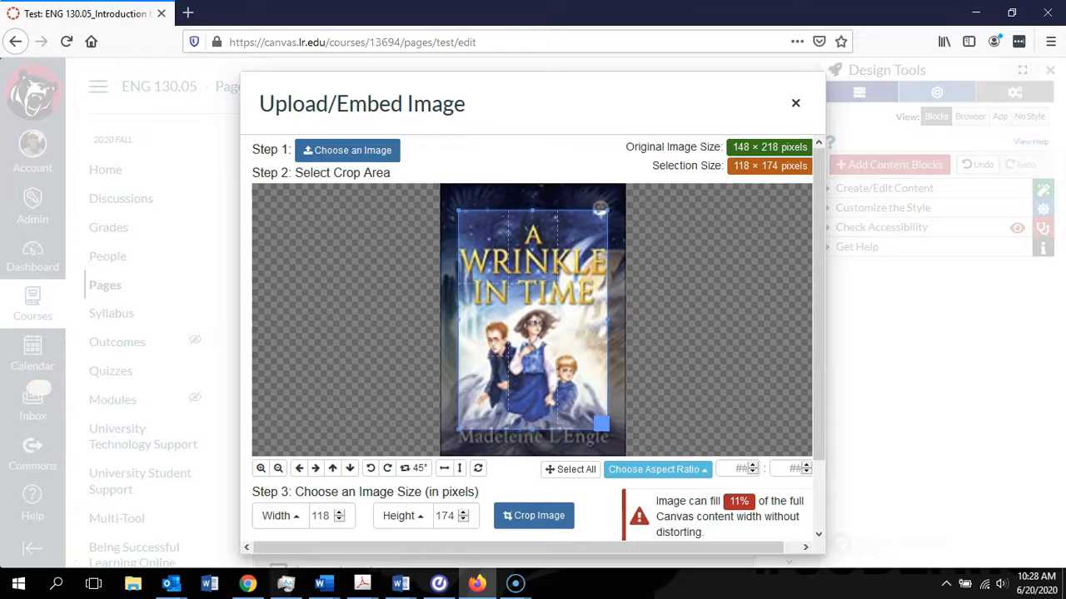
Step: Enlarge the crop area to about 123 × 194 pixels and set the output height to 100 pixels
drag(601, 425, 601, 450)
drag(458, 321, 452, 320)
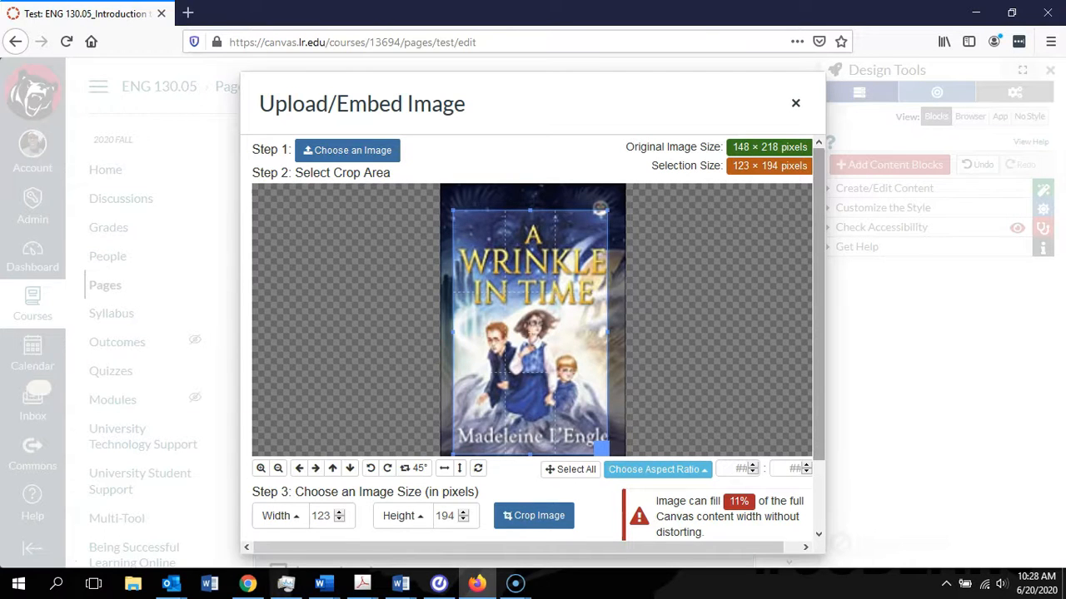
scroll(532, 333, down, 1)
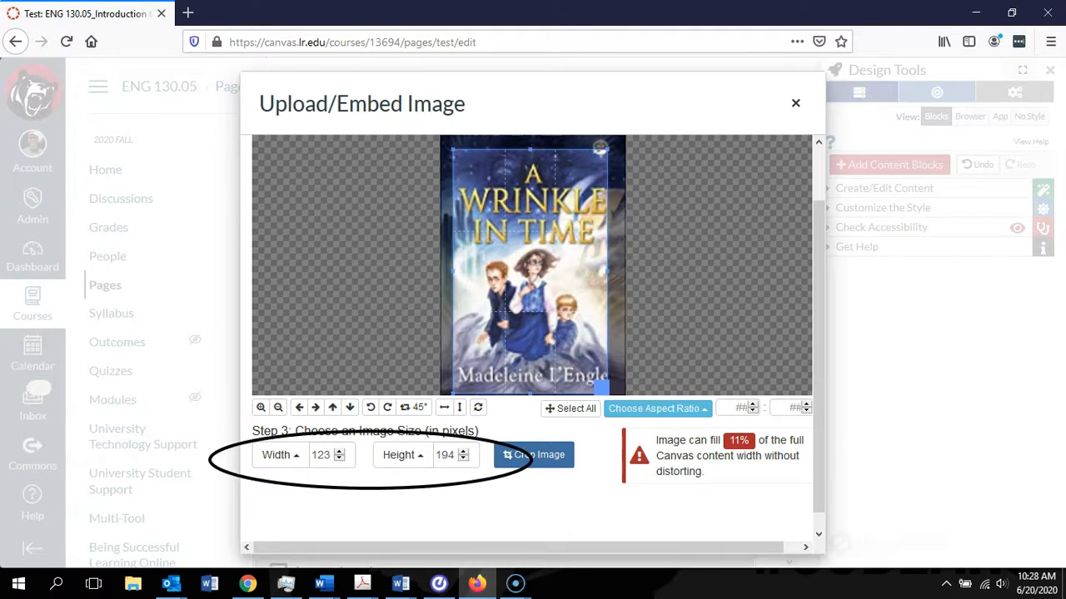
drag(455, 455, 441, 456)
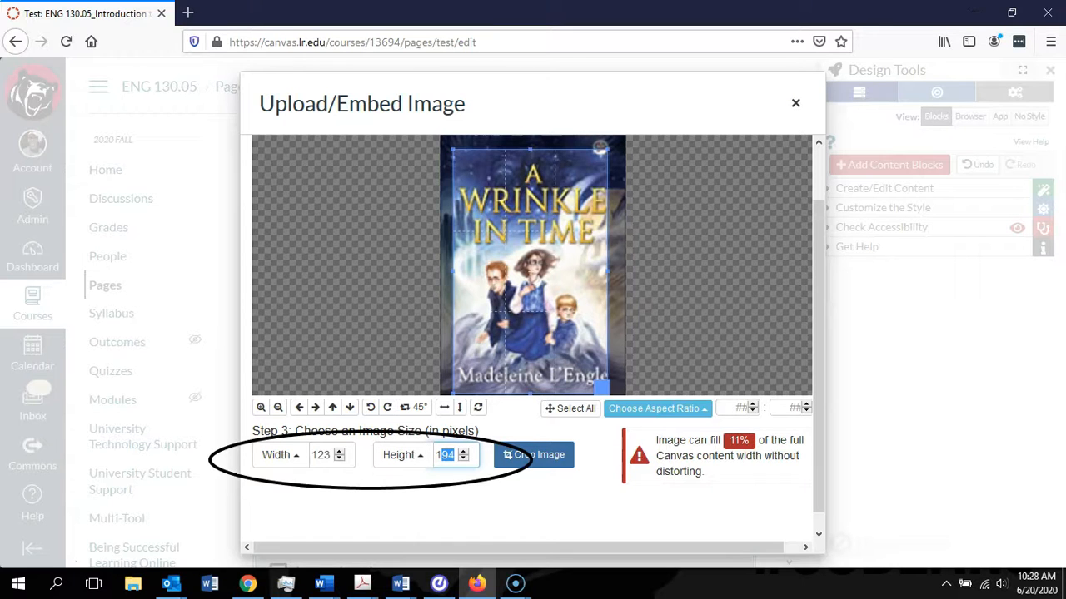
text(00)
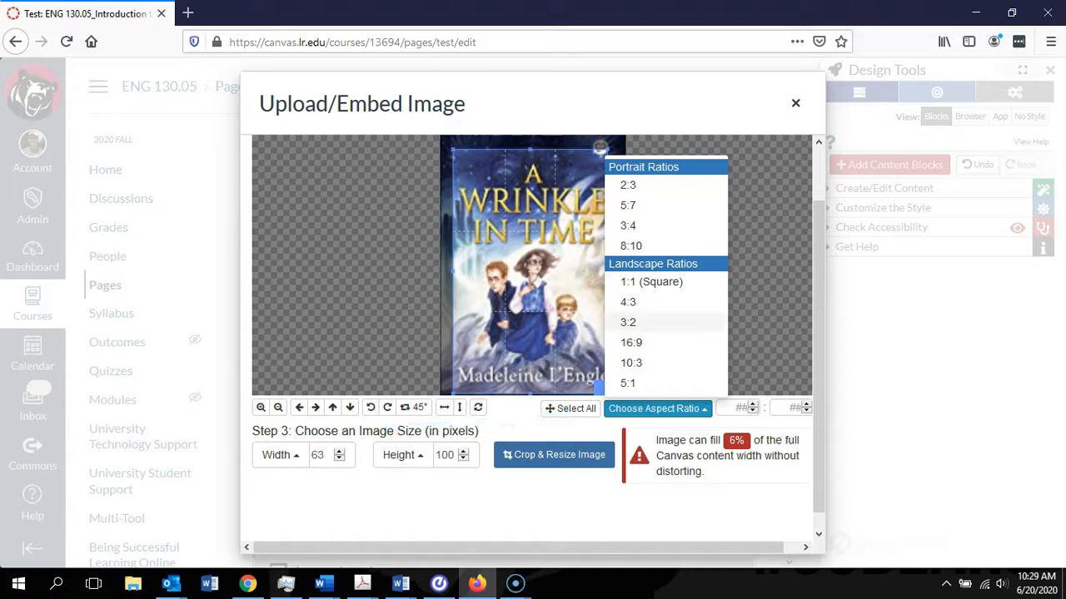
Step: Try the 1:1 square crop ratio, switch to 2:3, and move the crop area toward the cover's lower edge
click(651, 281)
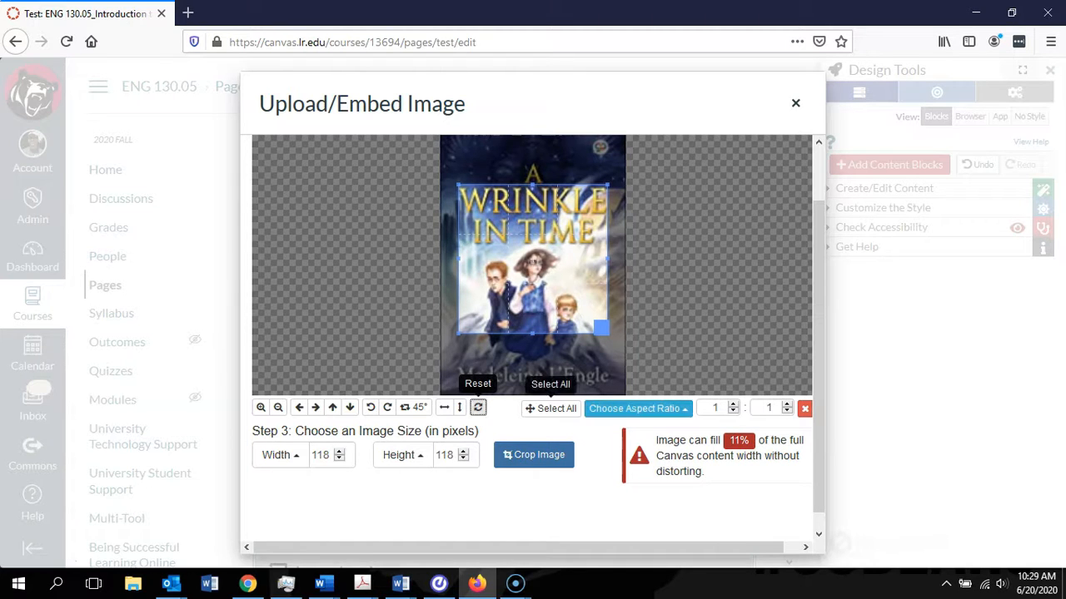
click(638, 408)
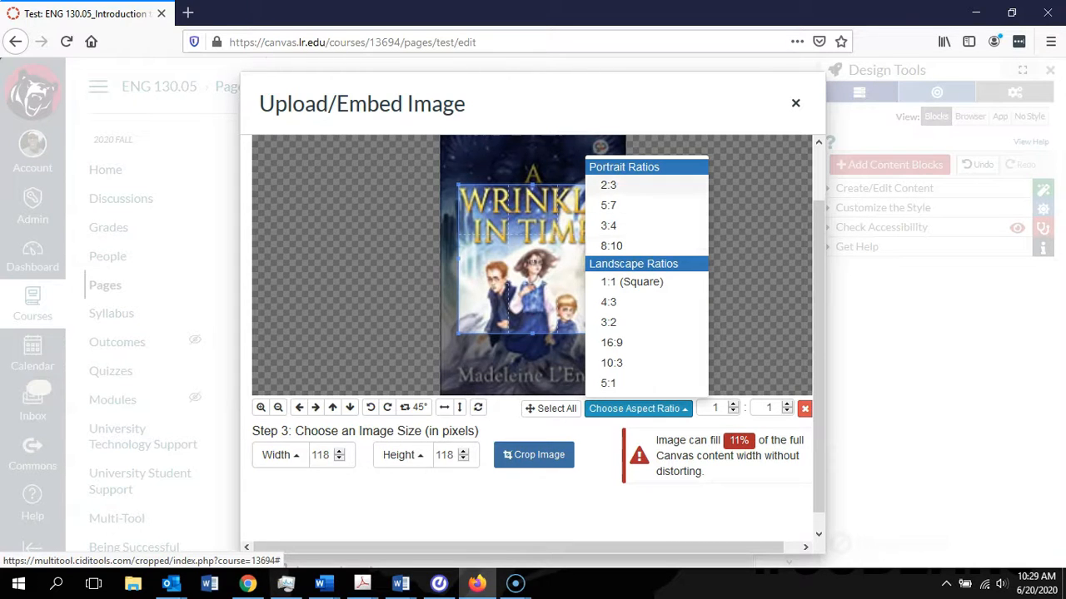
click(608, 185)
drag(532, 259, 531, 279)
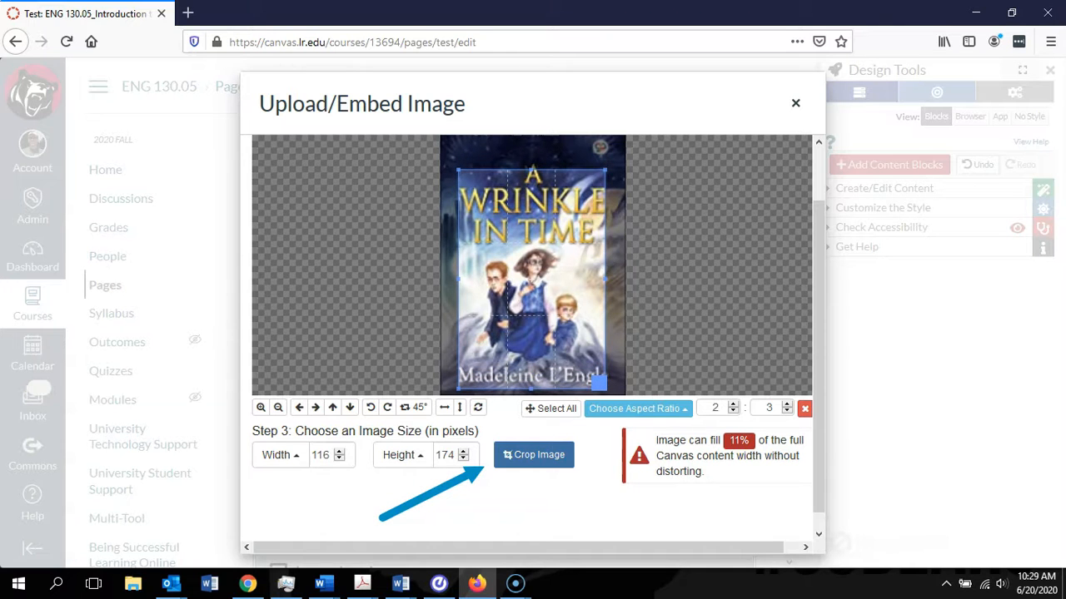
Step: Crop the cover image, then upload and embed it in the page under the file name wrinkle
click(533, 454)
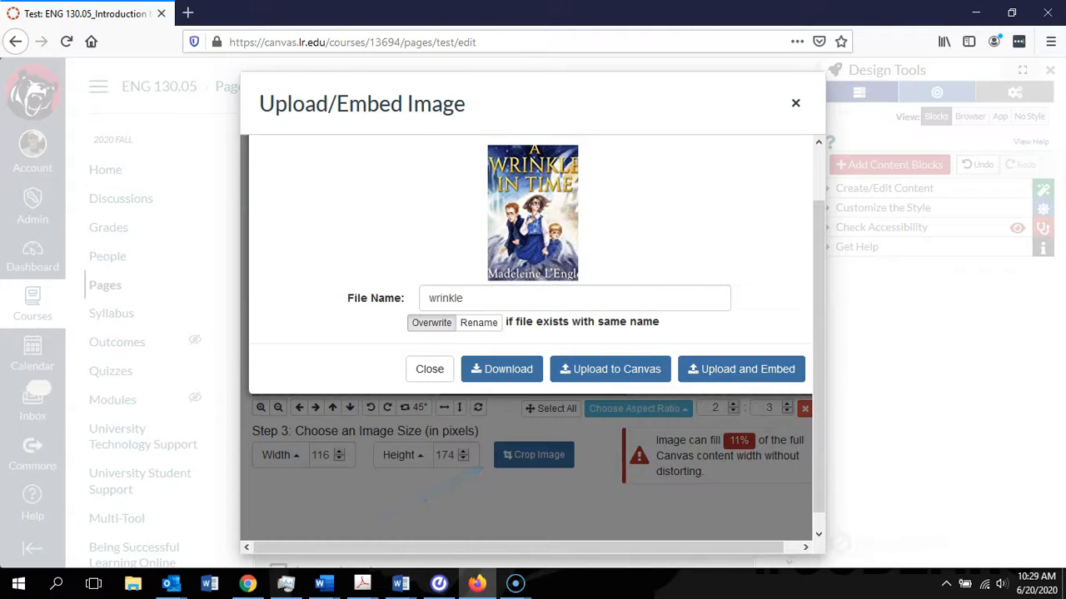
double_click(463, 298)
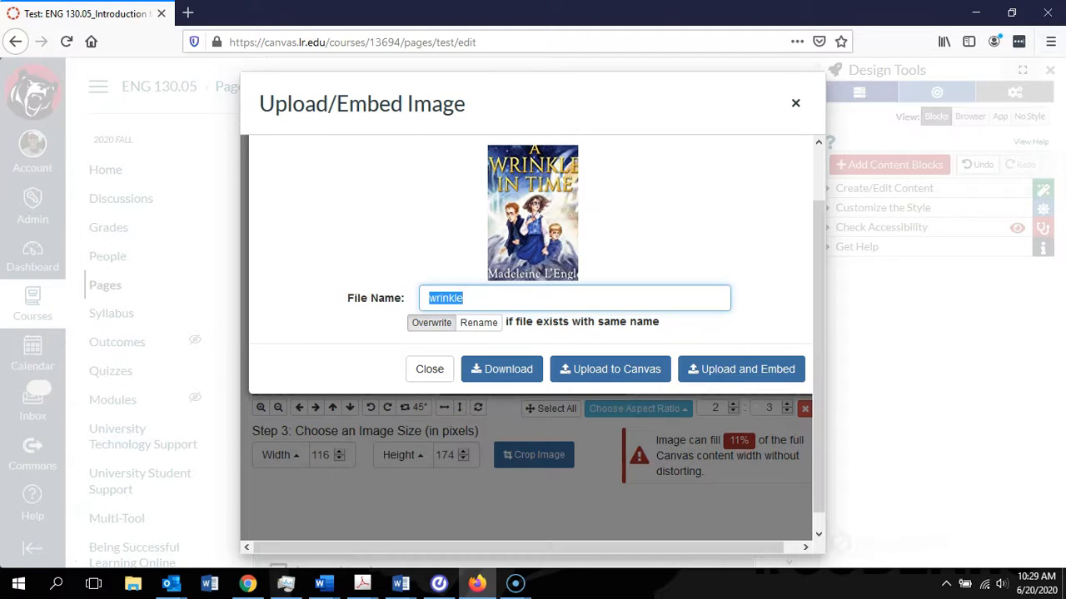
click(465, 298)
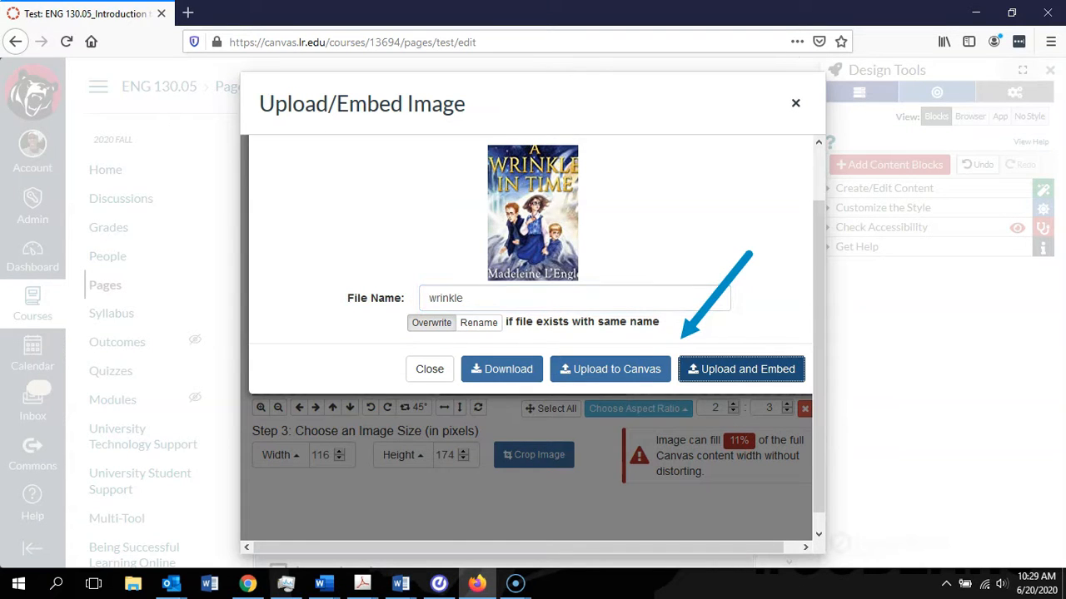
click(741, 368)
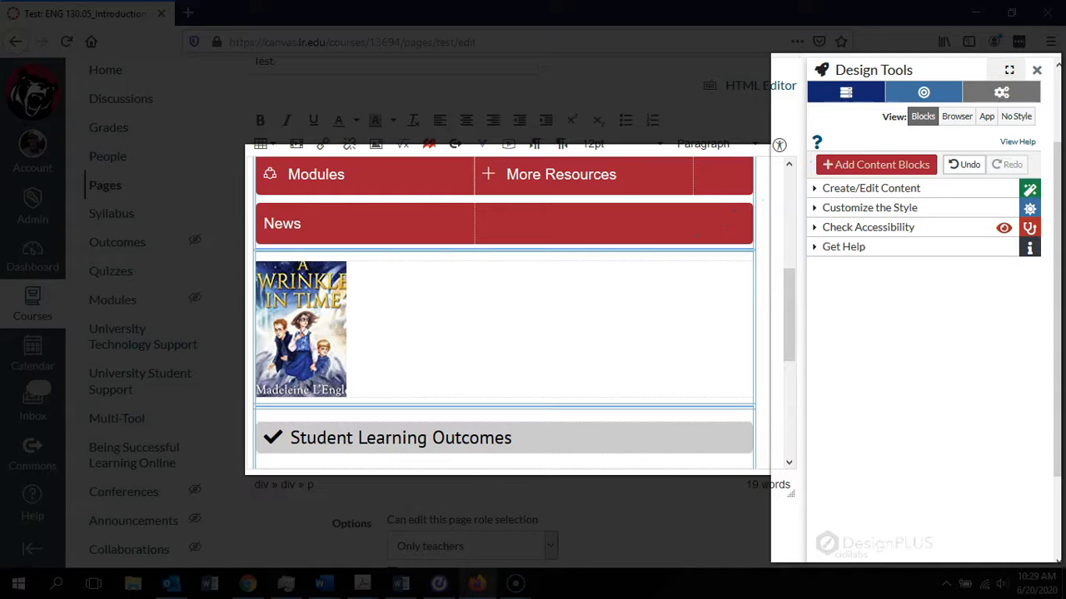
Step: After the image, introduce the instructor by name as an English Professor at LR and add "I love YA literature and this is one of my favorite books."
text(I am Dr. Devon Fisher, an English Professor at LR.  I love YA literature and this is one of my favorite books.)
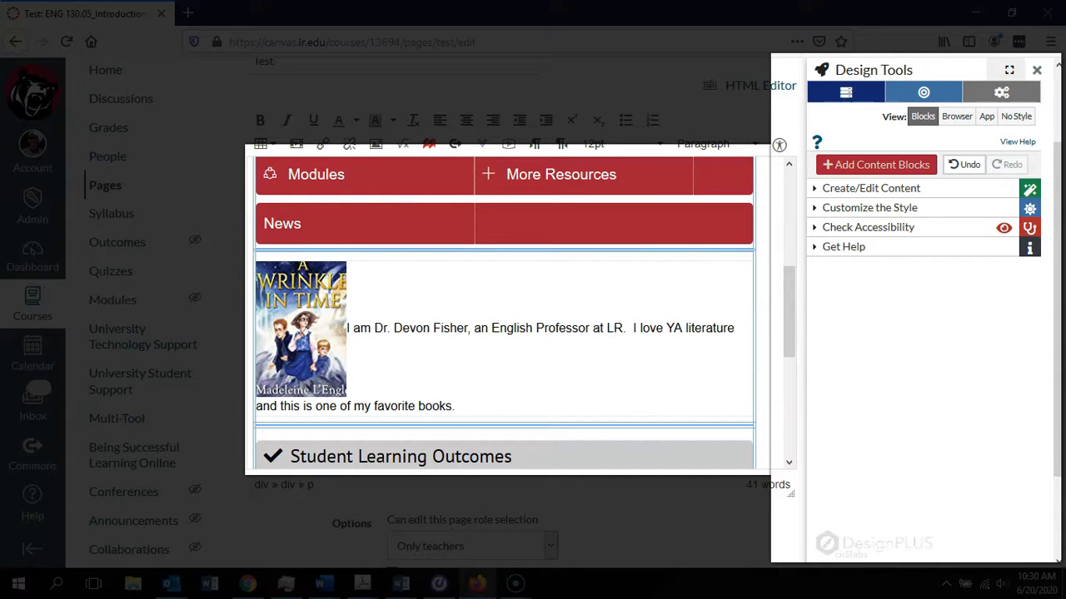
Step: Clear the book cover's decorative image setting and give it the alt text "Wrinkle in Time Cover"
click(300, 328)
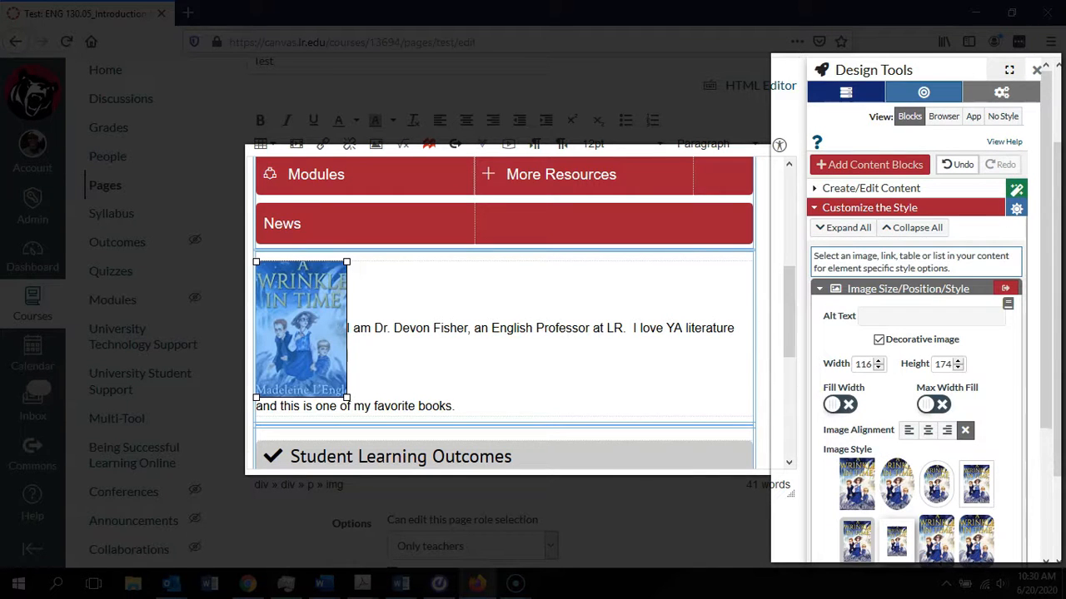
scroll(916, 333, down, 4)
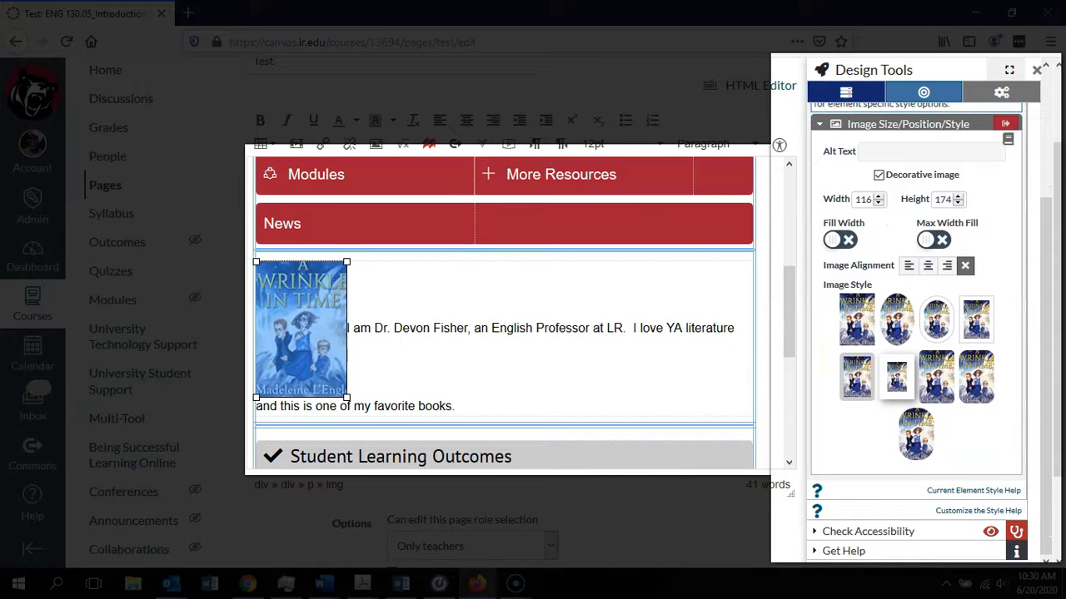
click(878, 175)
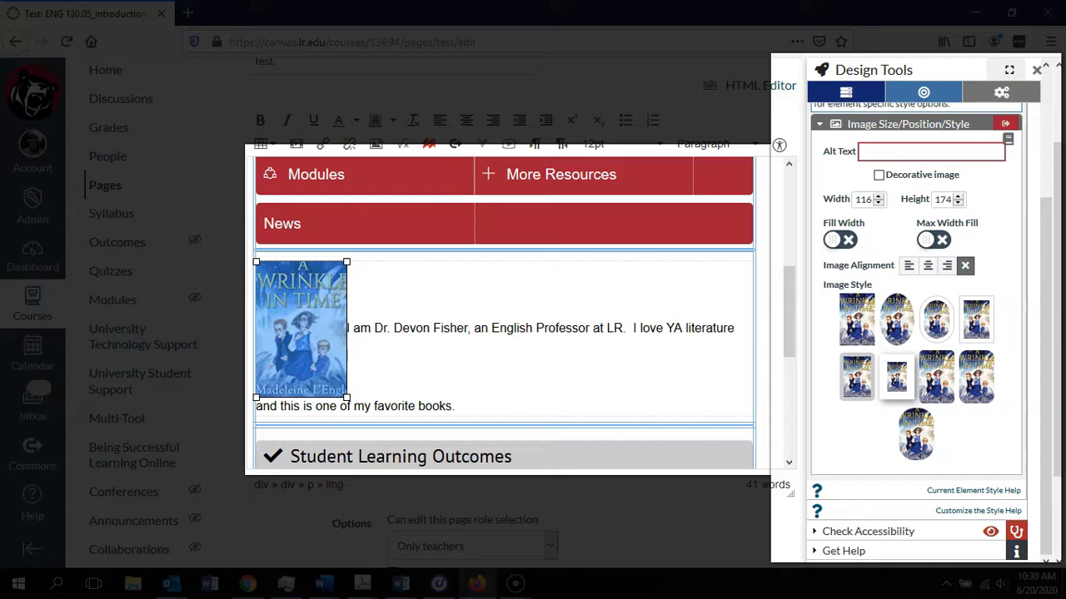
text(Wringk)
key(BackSpace)
key(BackSpace)
text(kle in Time Cover)
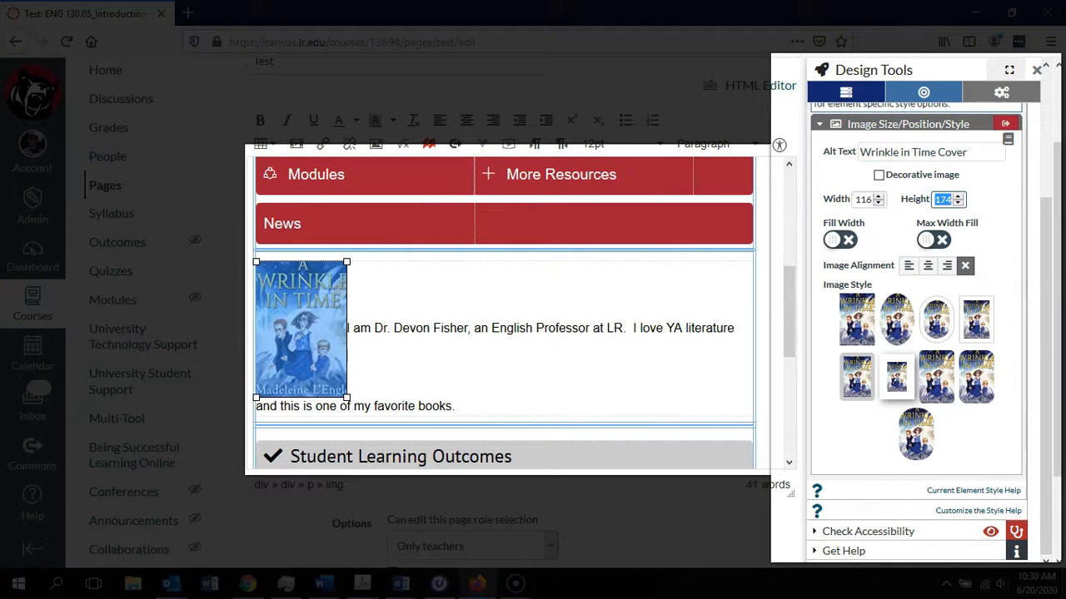
Step: Set the book cover's height to 100 and try left and center alignment before aligning it right
text(100)
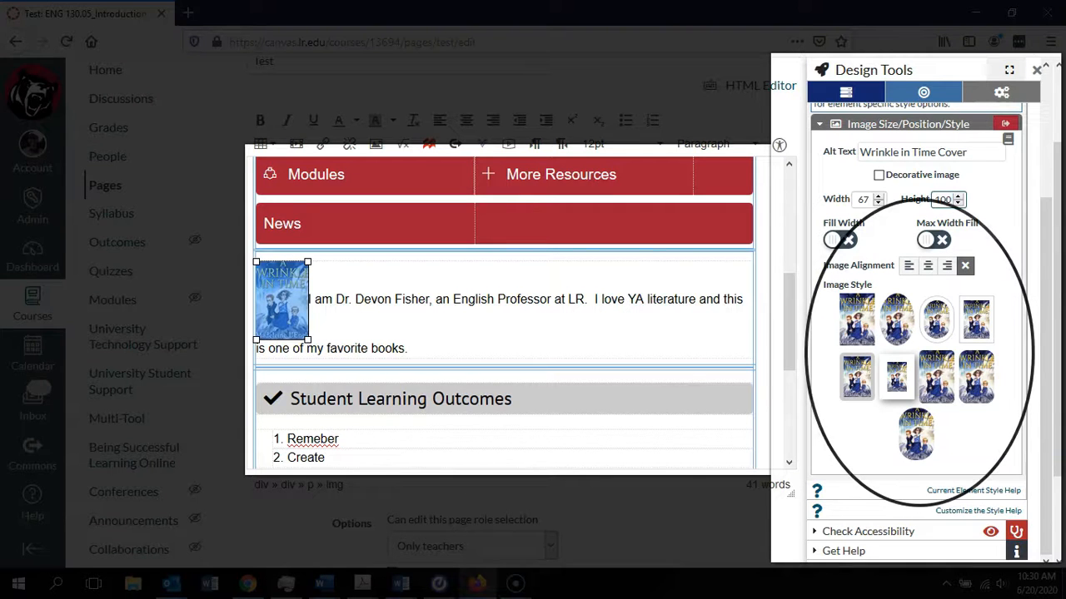
click(908, 265)
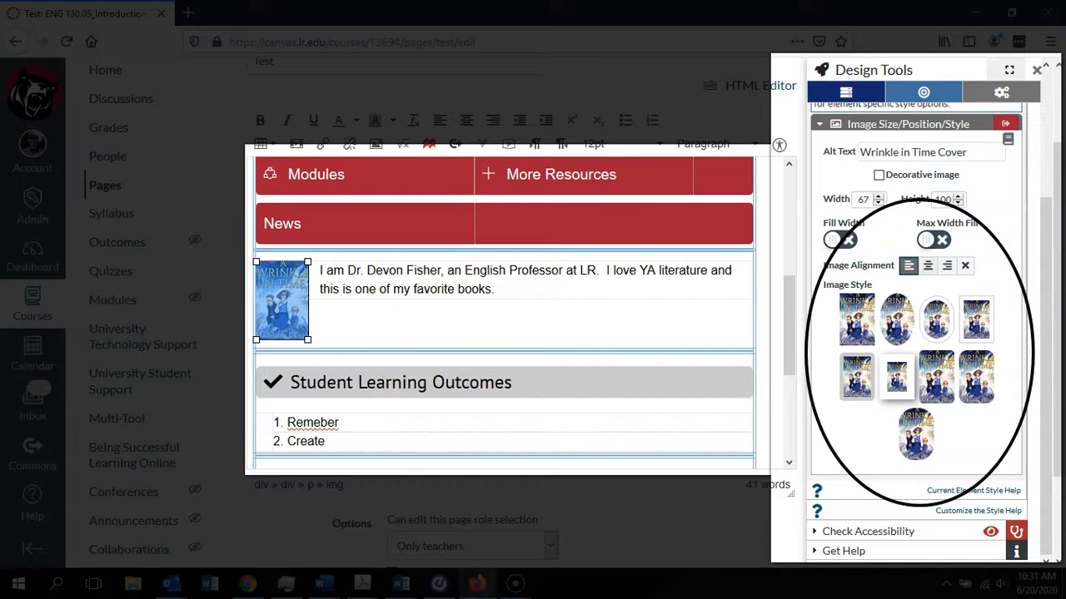
click(927, 265)
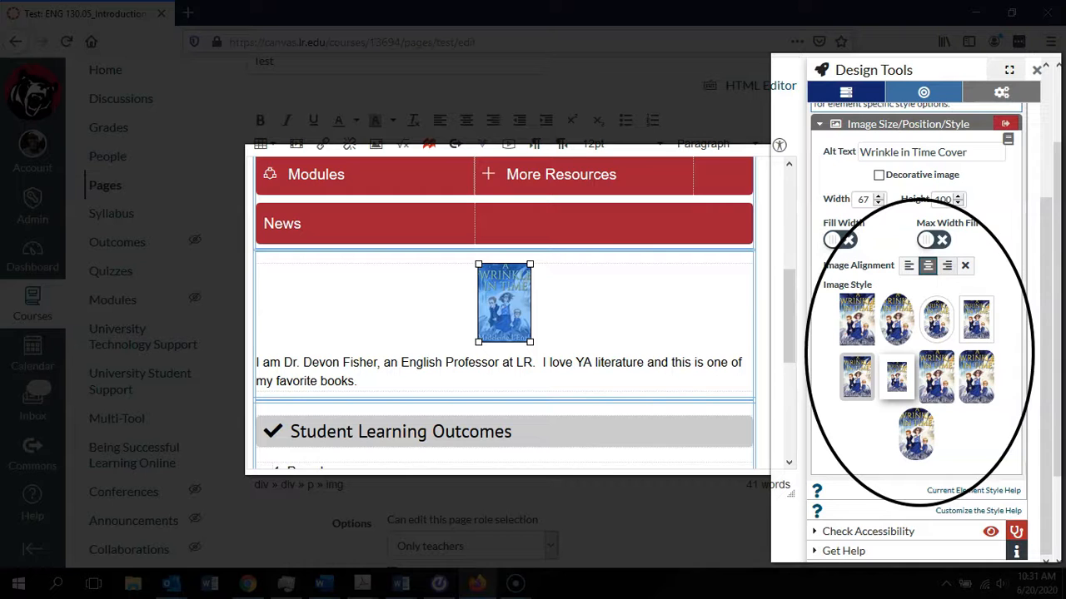
click(946, 264)
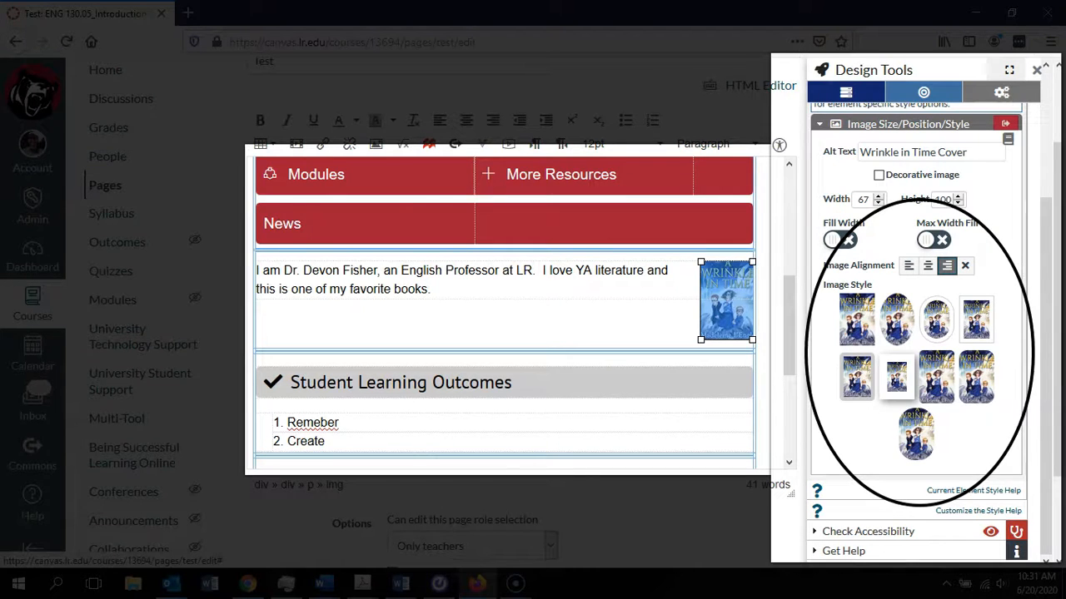
Step: Replace the page's church banner image with the statue photo from the institution's banner images
scroll(508, 308, up, 2)
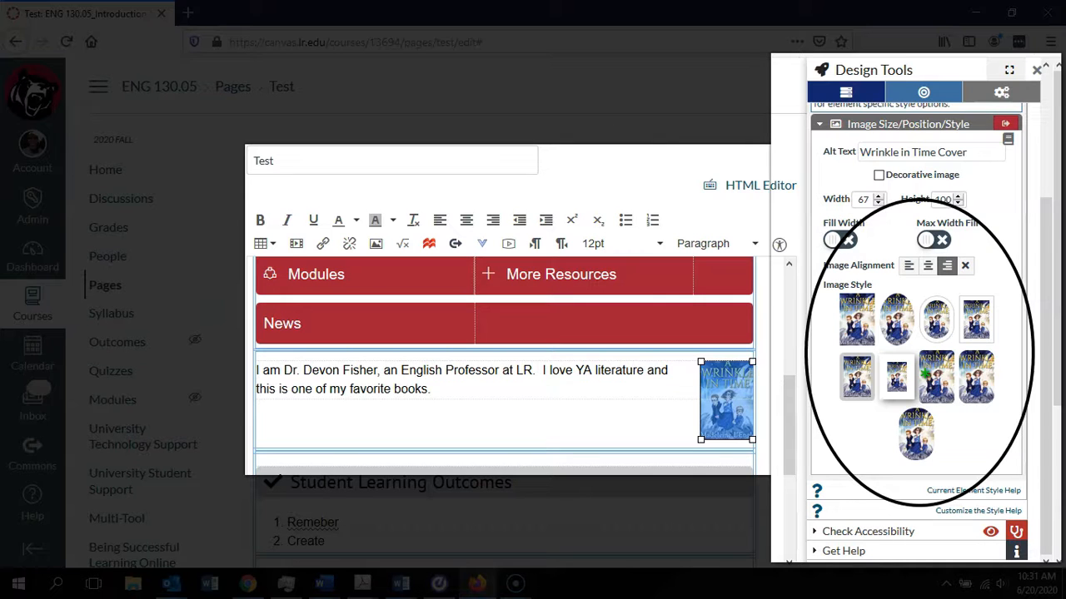
scroll(504, 366, down, 1)
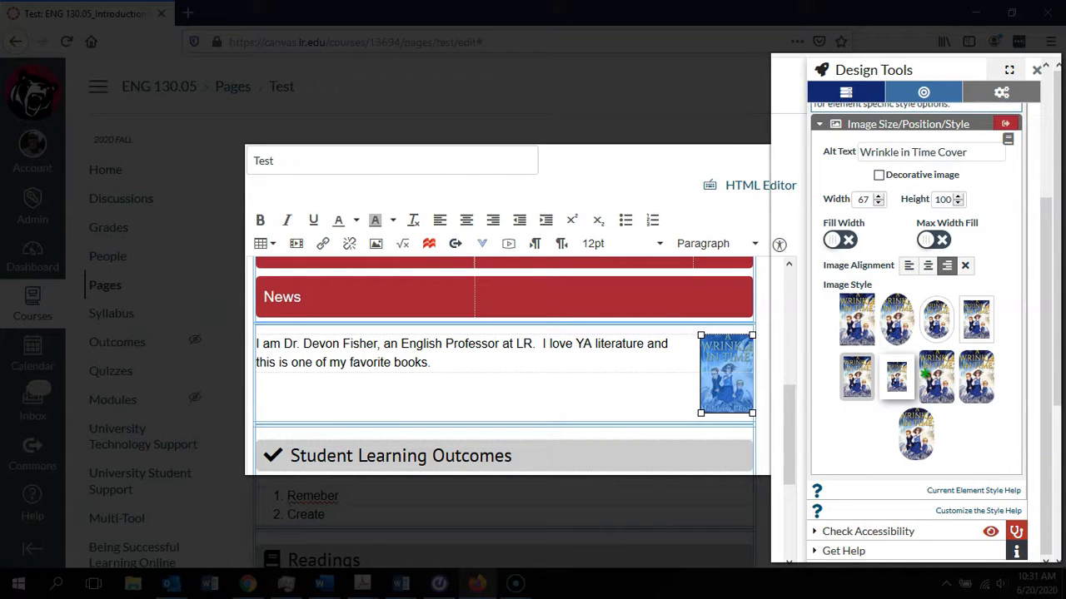
scroll(504, 408, up, 6)
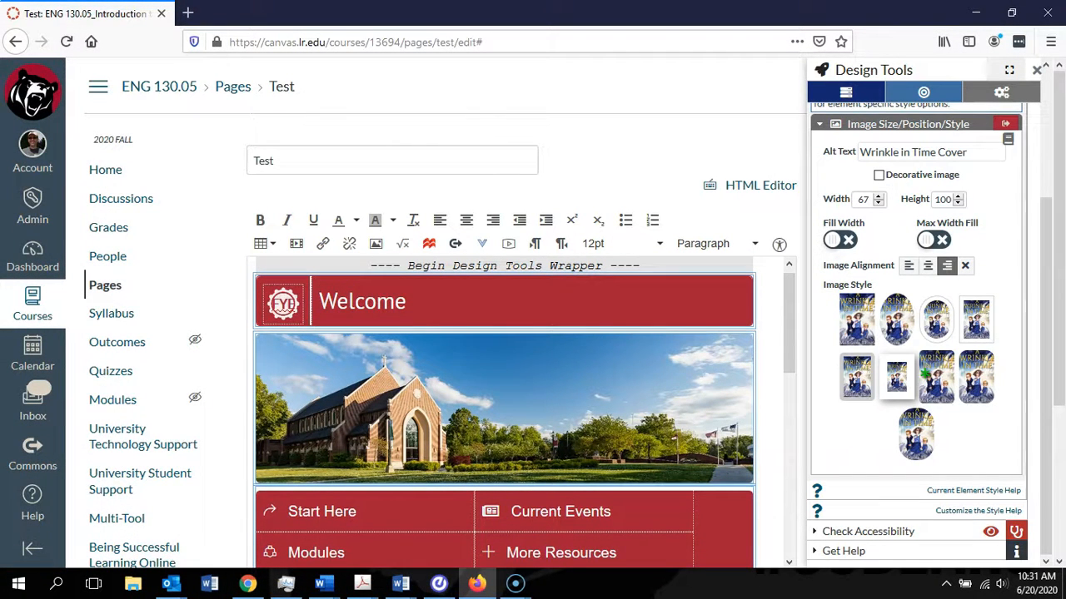
click(751, 476)
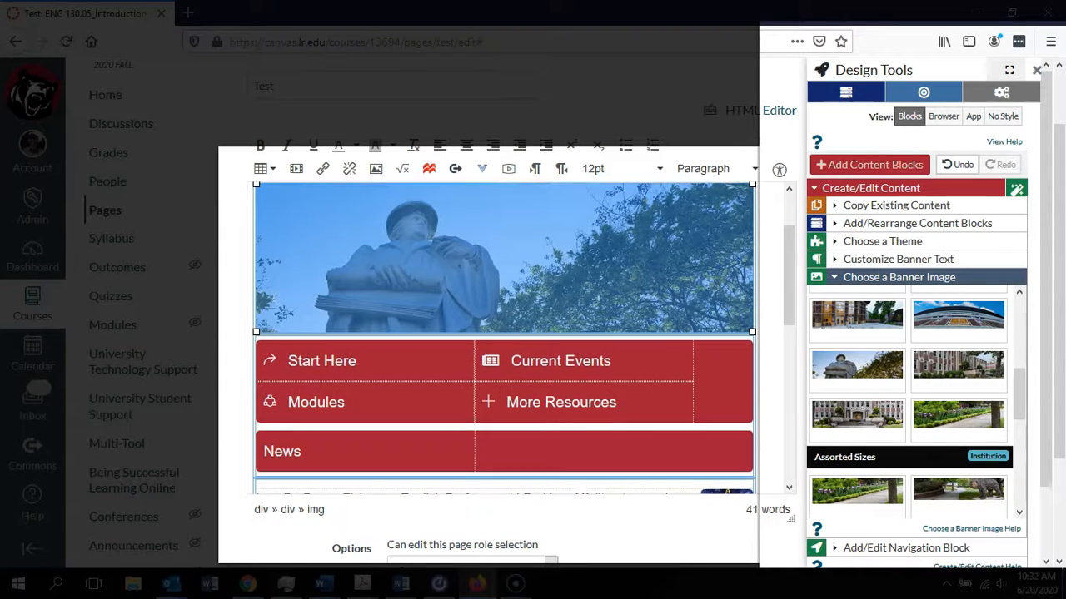
scroll(751, 325, up, 2)
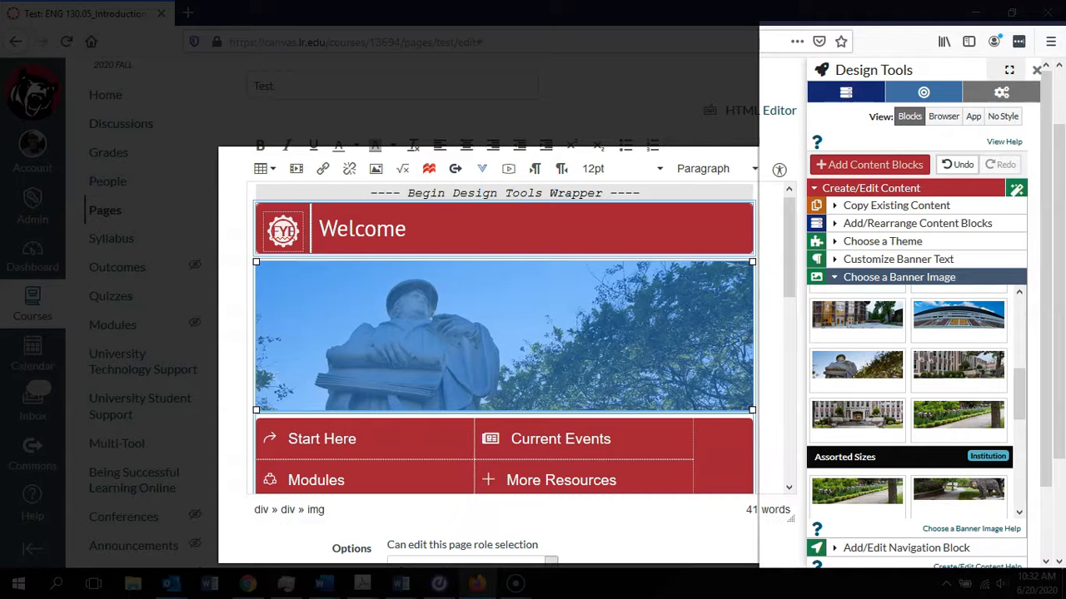
Step: Replace the statue banner with the FYE_ Acculturation_Banner file from the Collage folder, resized to 1100 × 328 pixels, uploaded and embedded through Upload/Embed Image
click(481, 168)
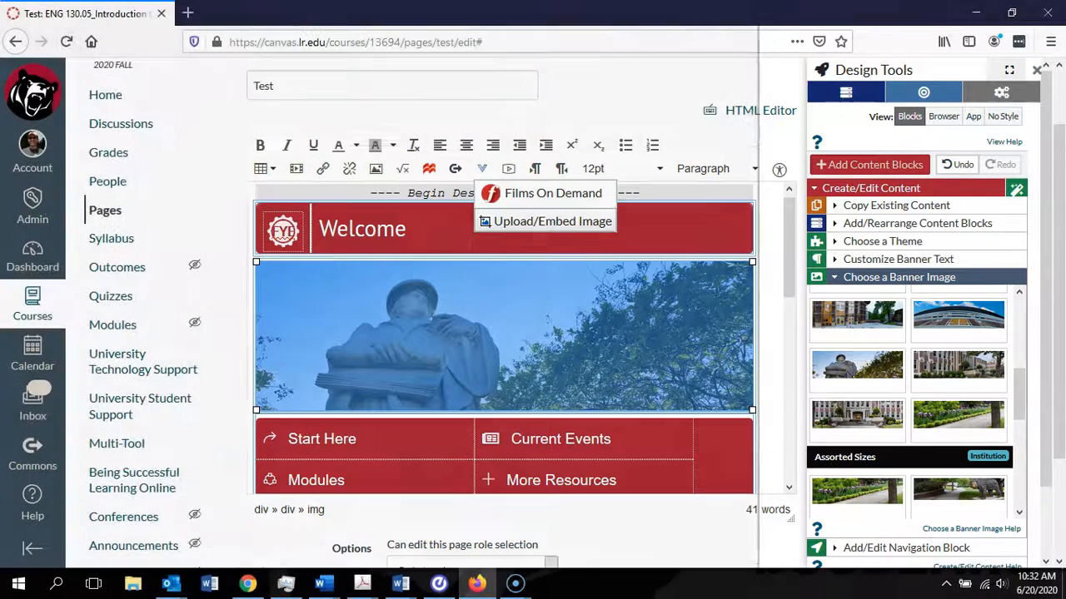
click(552, 221)
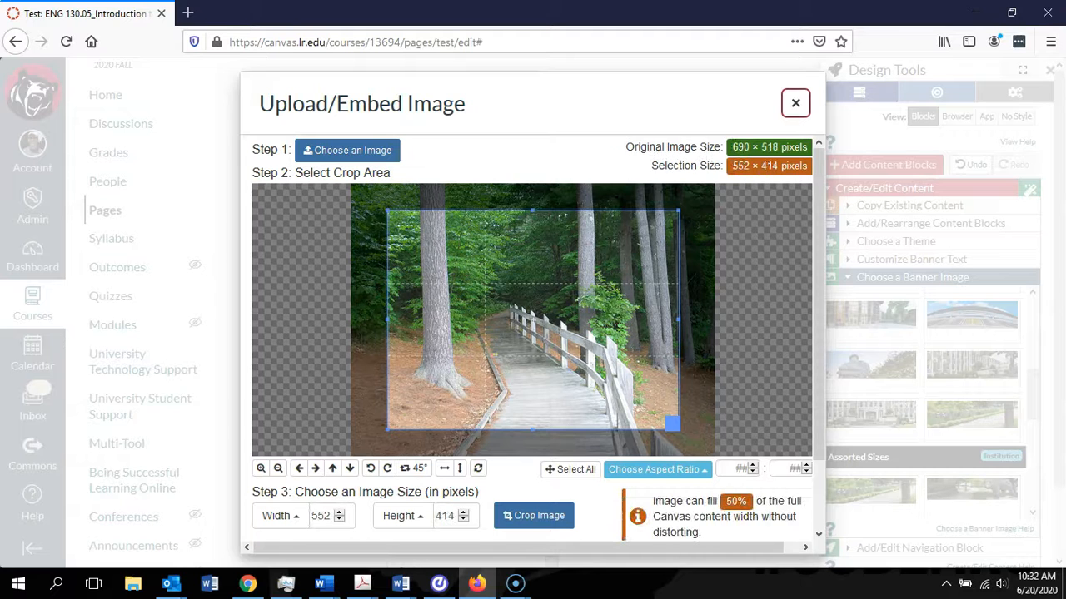
click(347, 149)
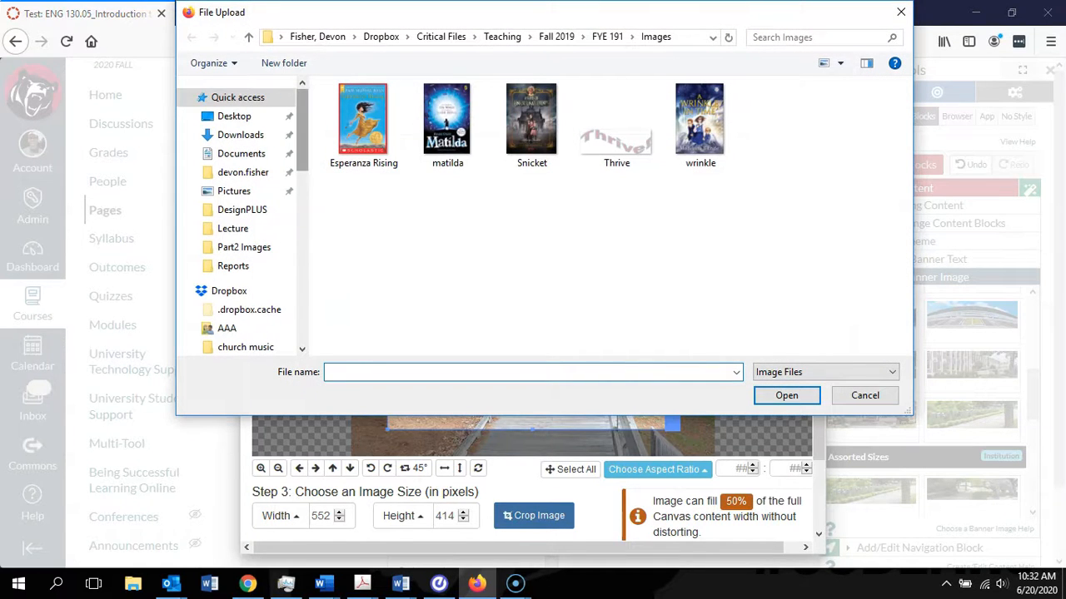
scroll(241, 249, down, 2)
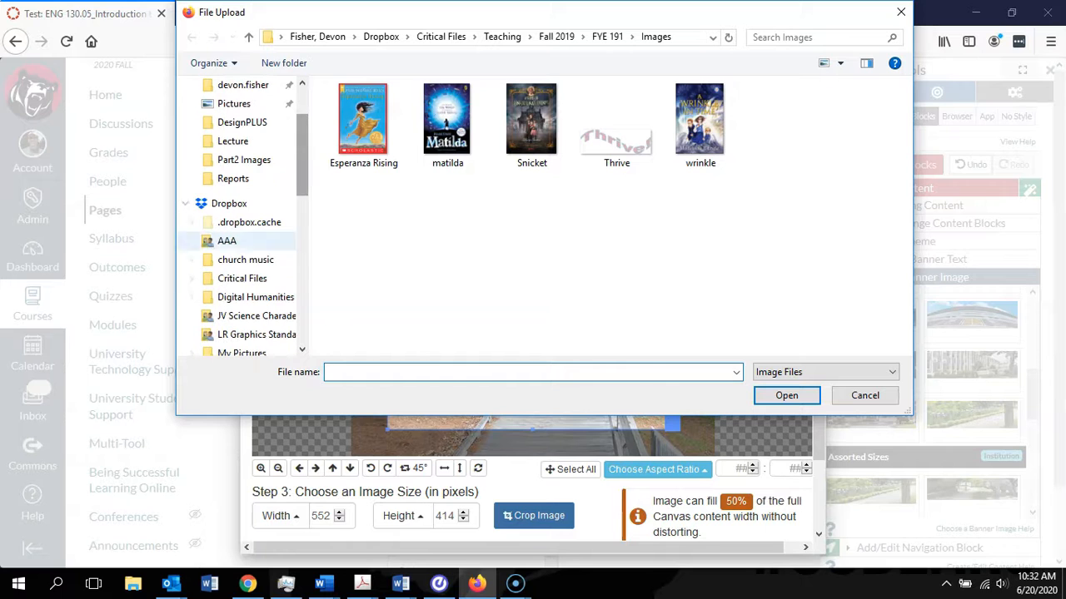
click(241, 278)
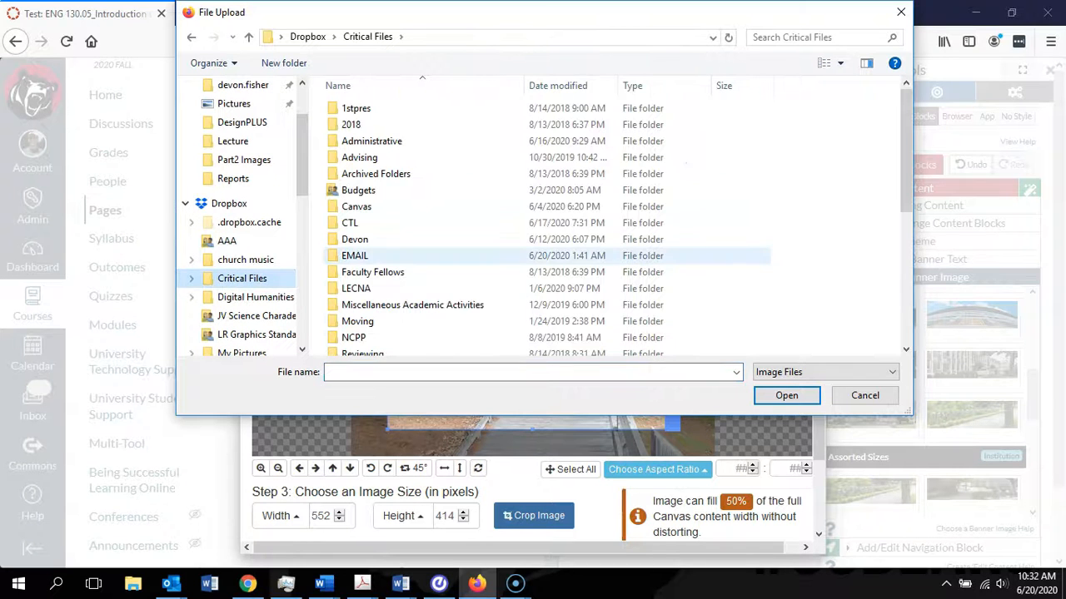
scroll(374, 250, down, 5)
double_click(360, 167)
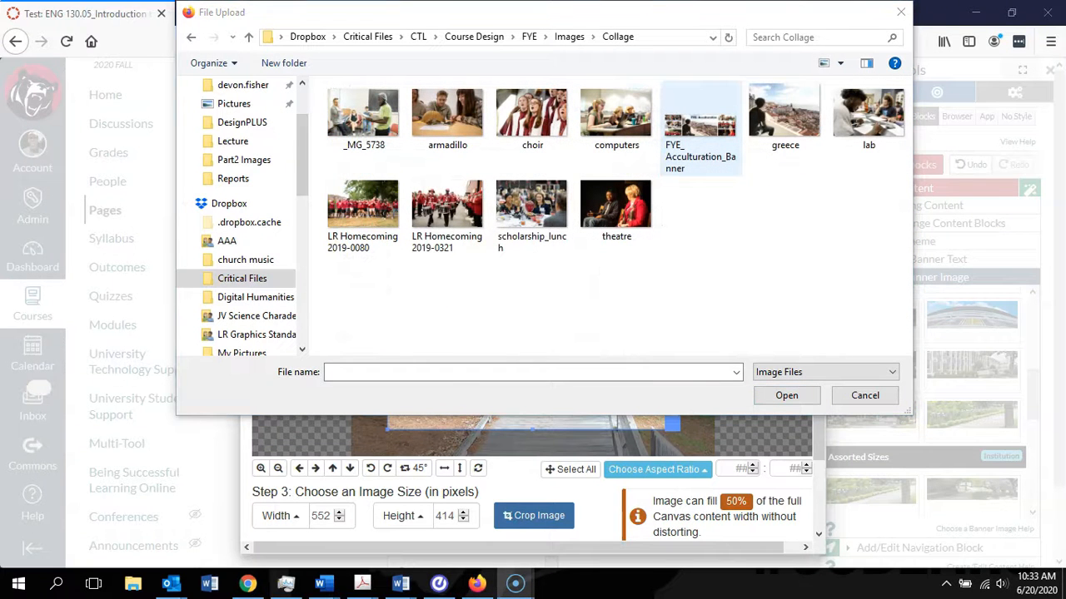
click(699, 125)
click(786, 396)
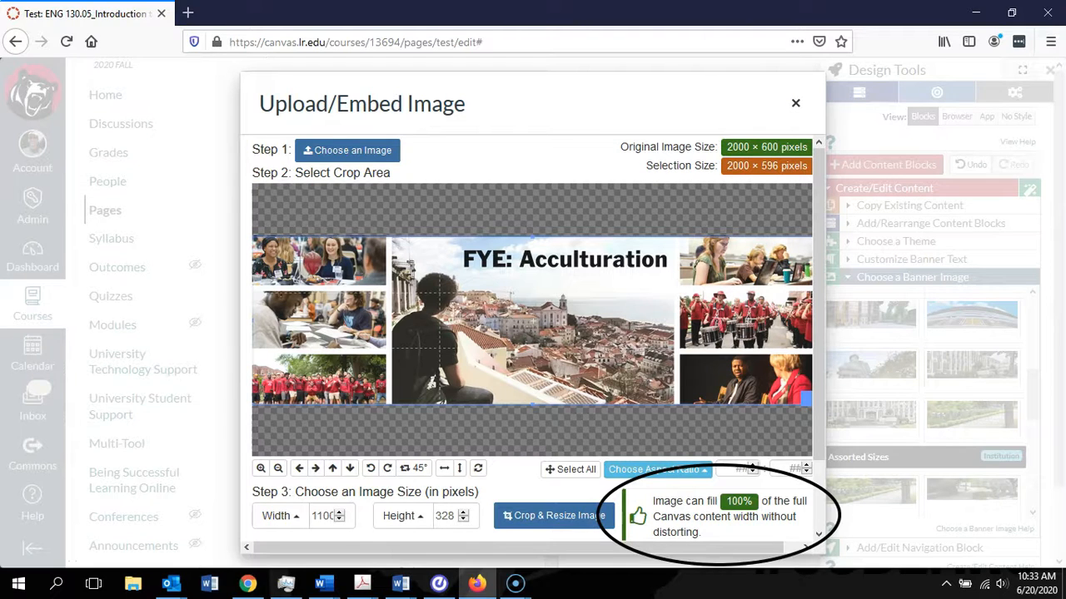
click(553, 516)
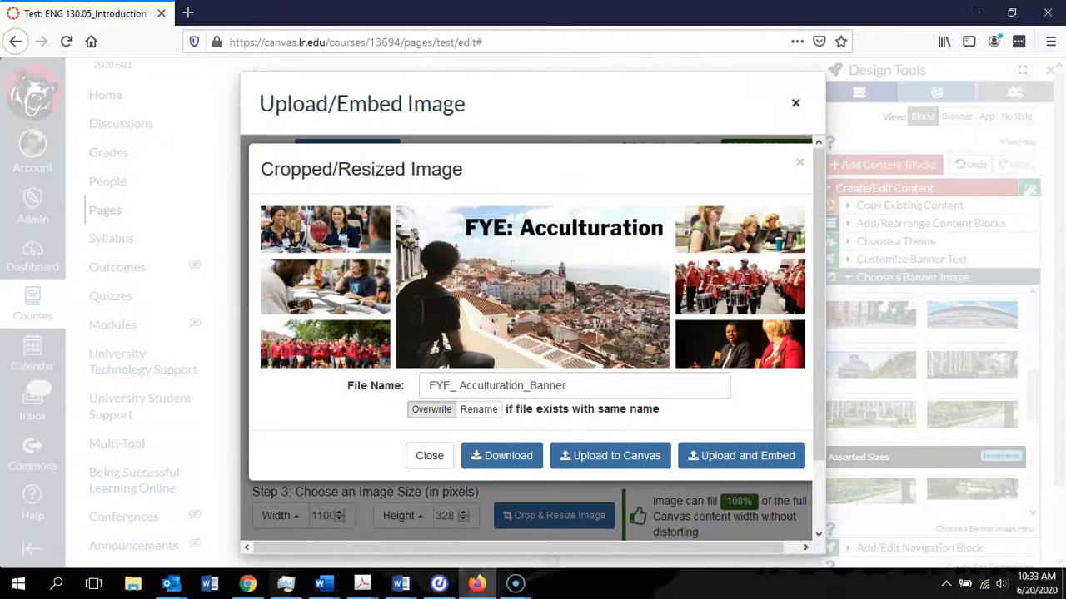
click(741, 456)
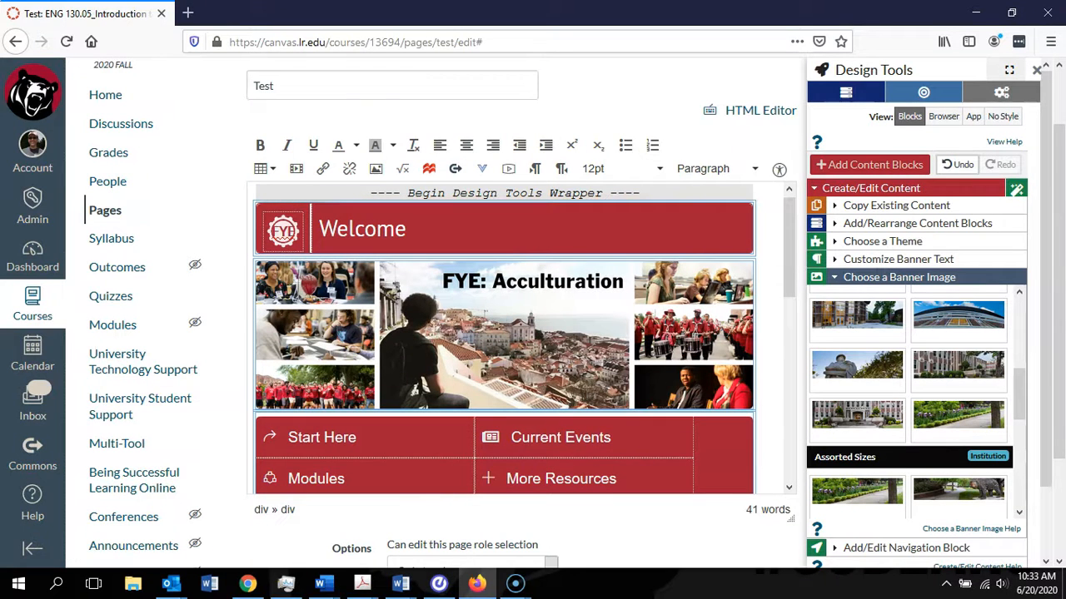
Step: Replace the FYE banner with Upload/Embed Image's sample forest path picture, cropped to a 5:7 portrait ratio and embedded under the file name cropped
click(504, 335)
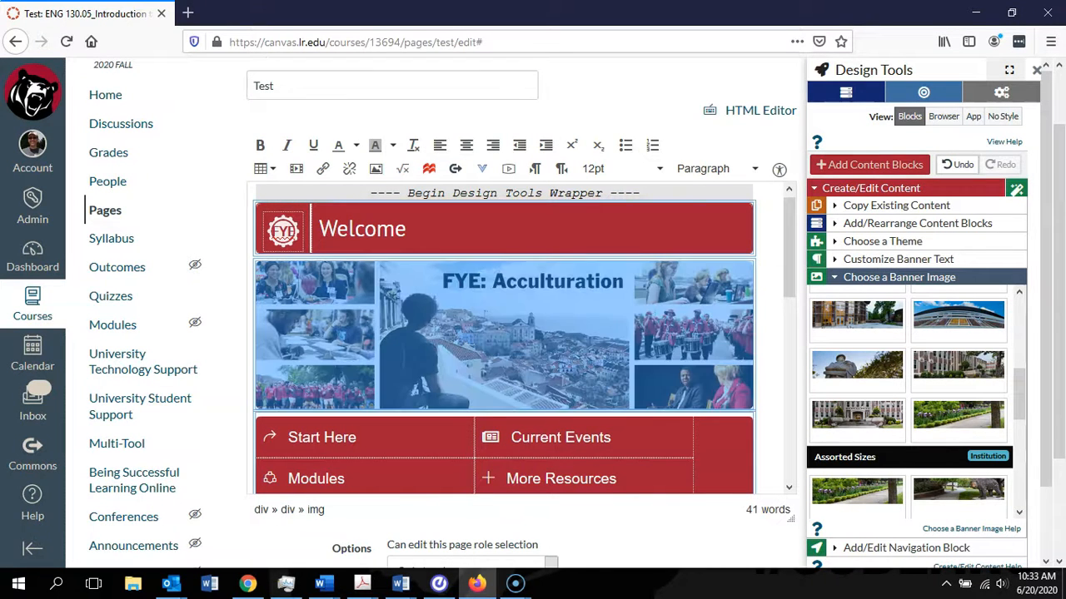
click(481, 168)
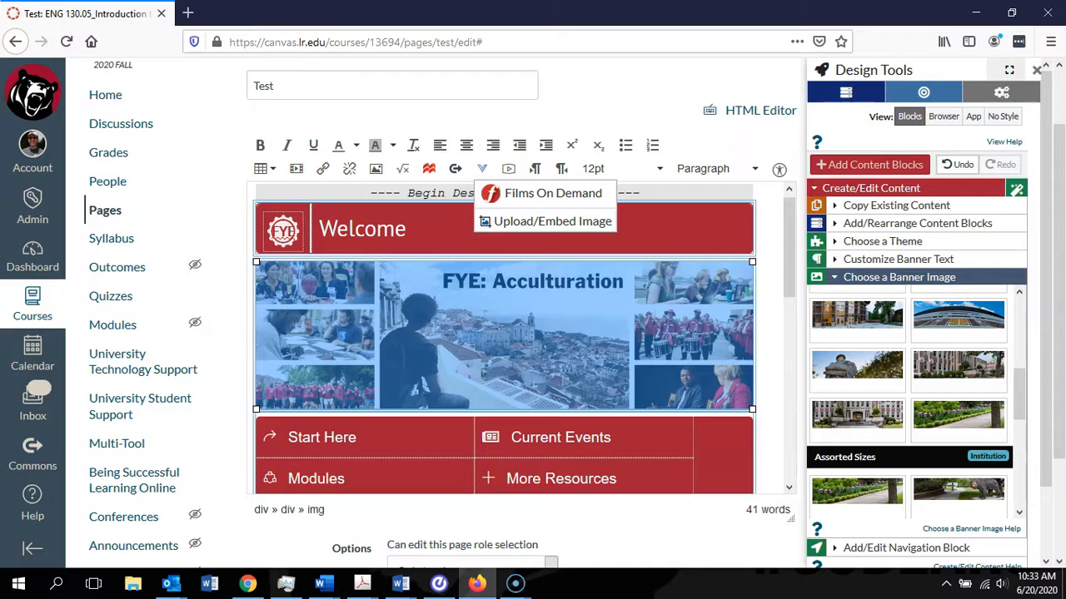
click(549, 219)
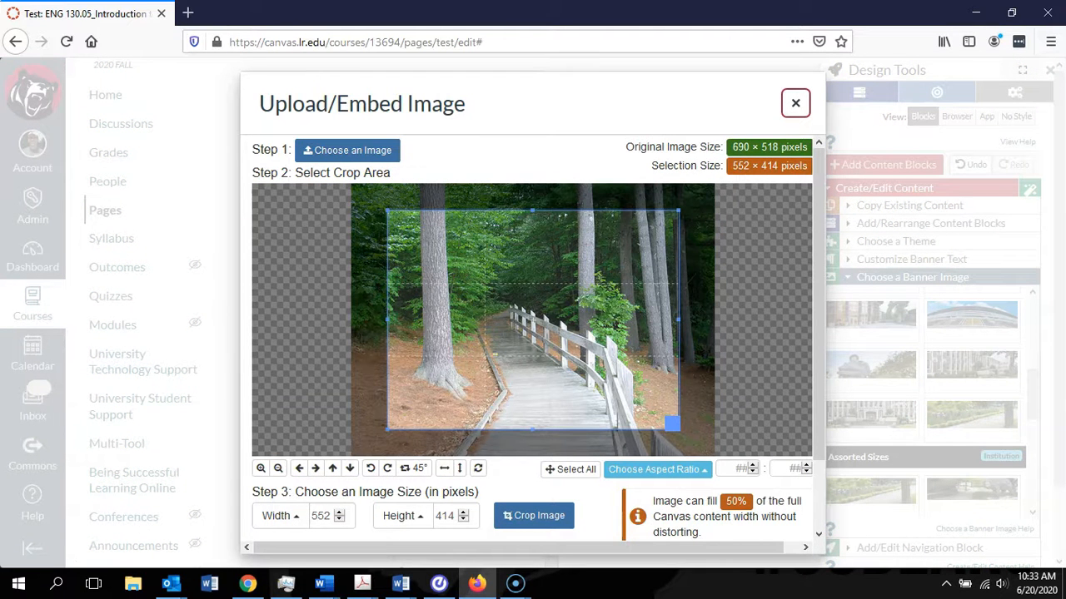
click(653, 469)
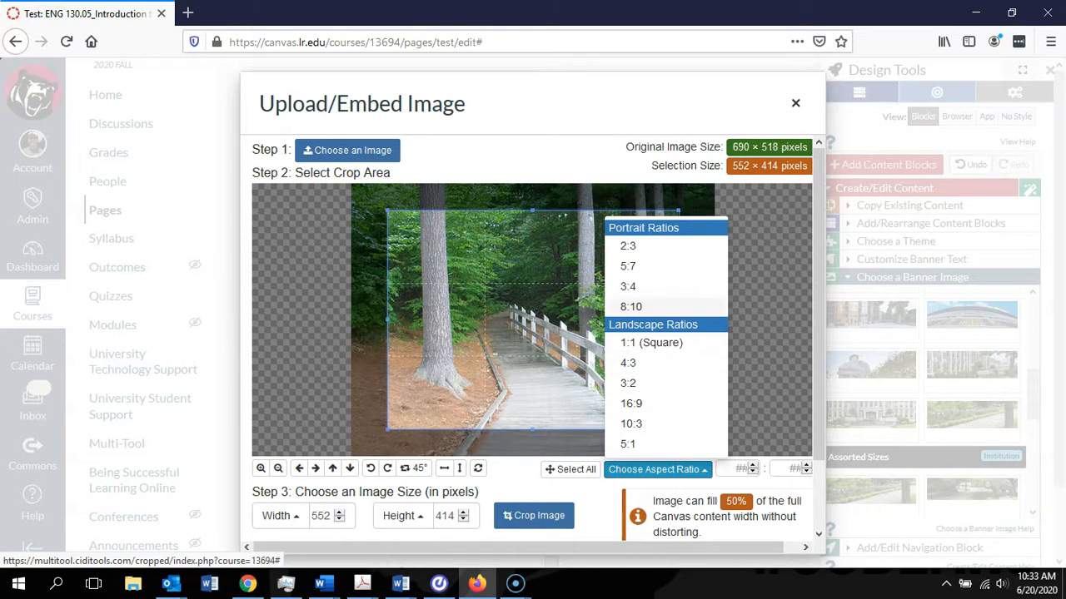
click(628, 265)
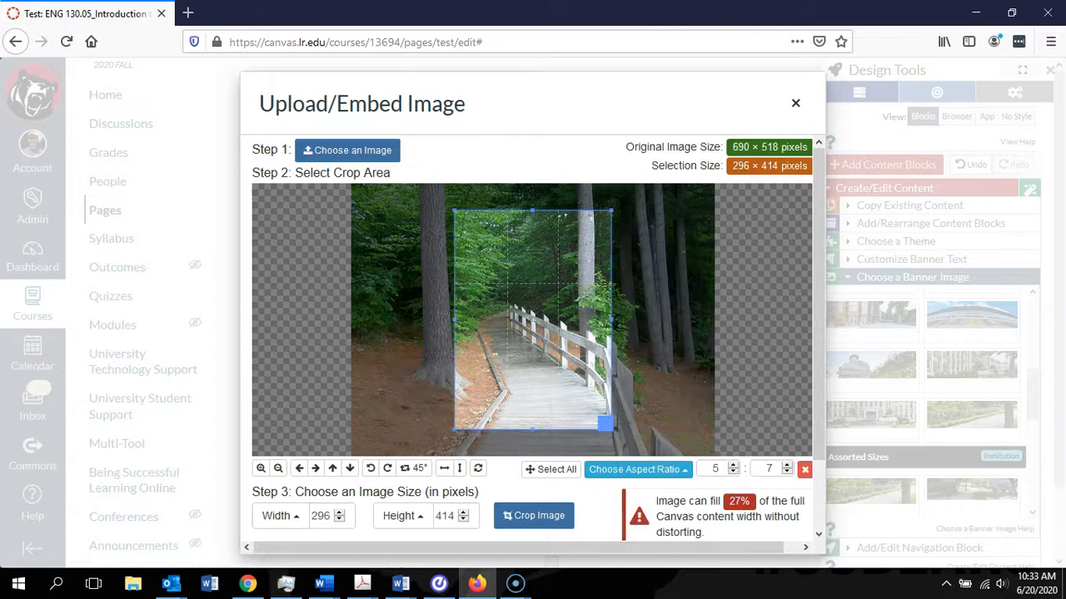
click(534, 515)
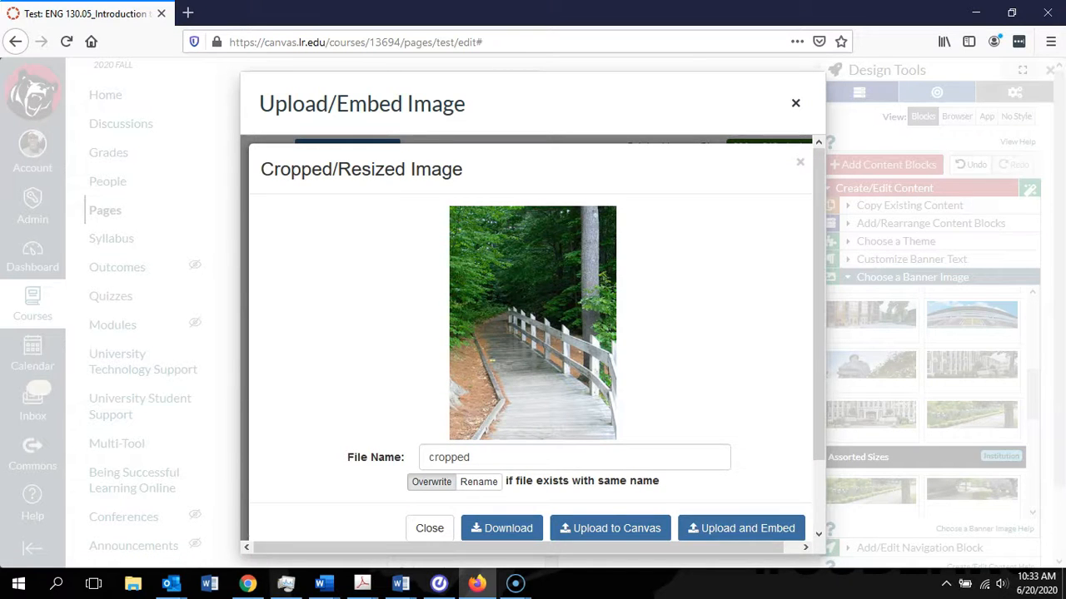
click(741, 528)
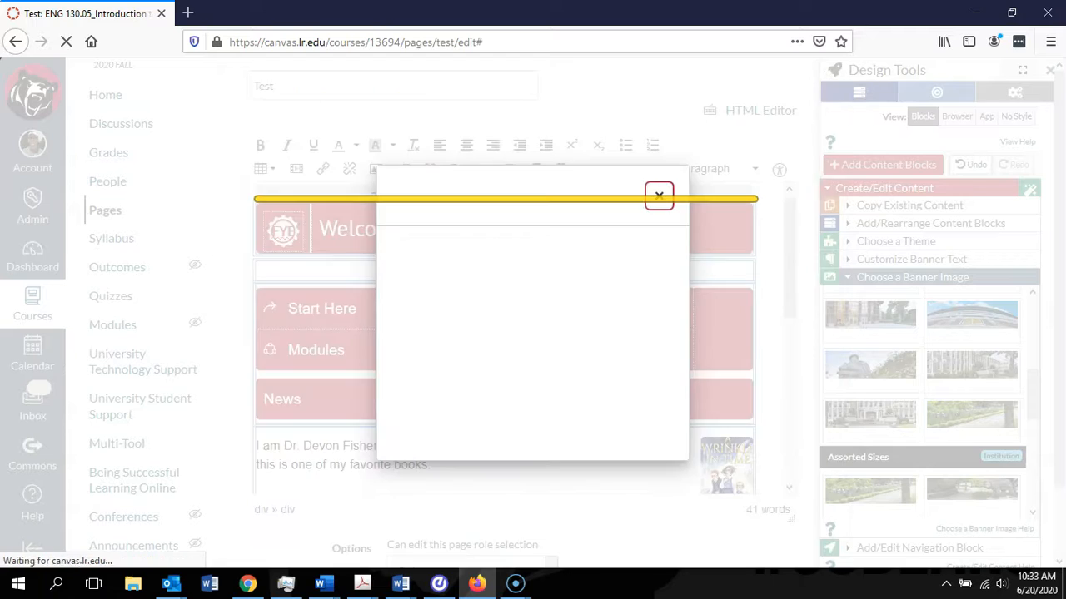
scroll(505, 338, down, 10)
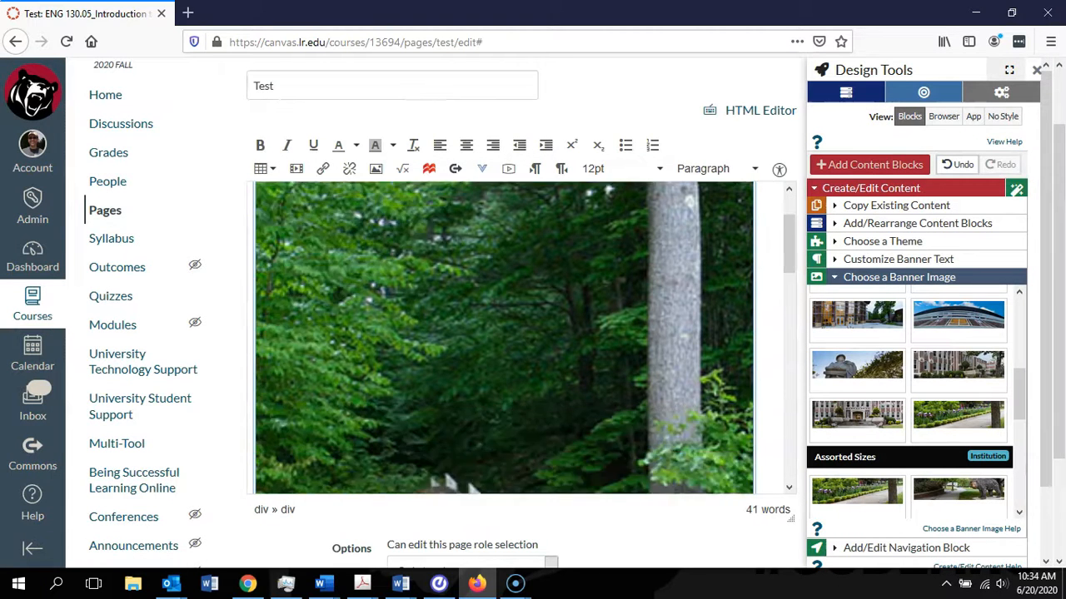
scroll(504, 338, up, 5)
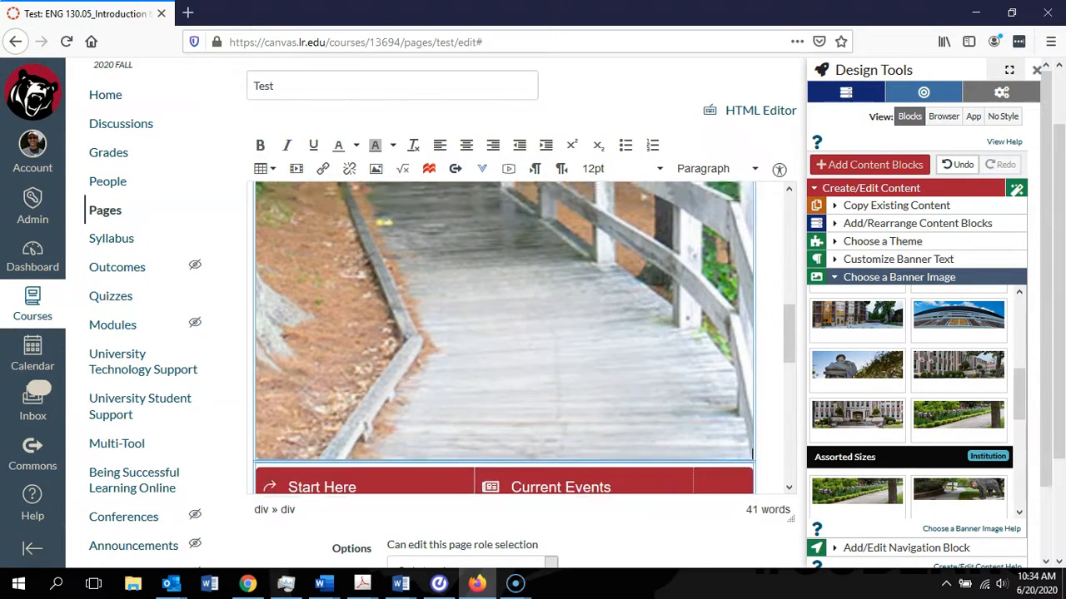
Step: Preview the page in Browser view and replace the oversized forest picture with the curved-roof stadium photo from the institution's banner images
click(943, 116)
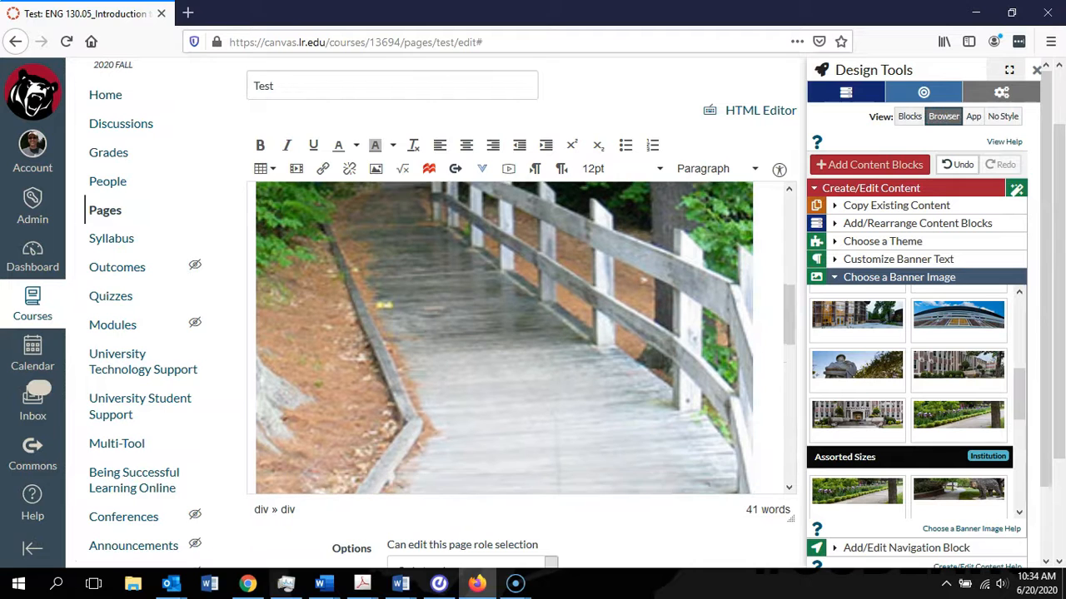
scroll(504, 338, up, 5)
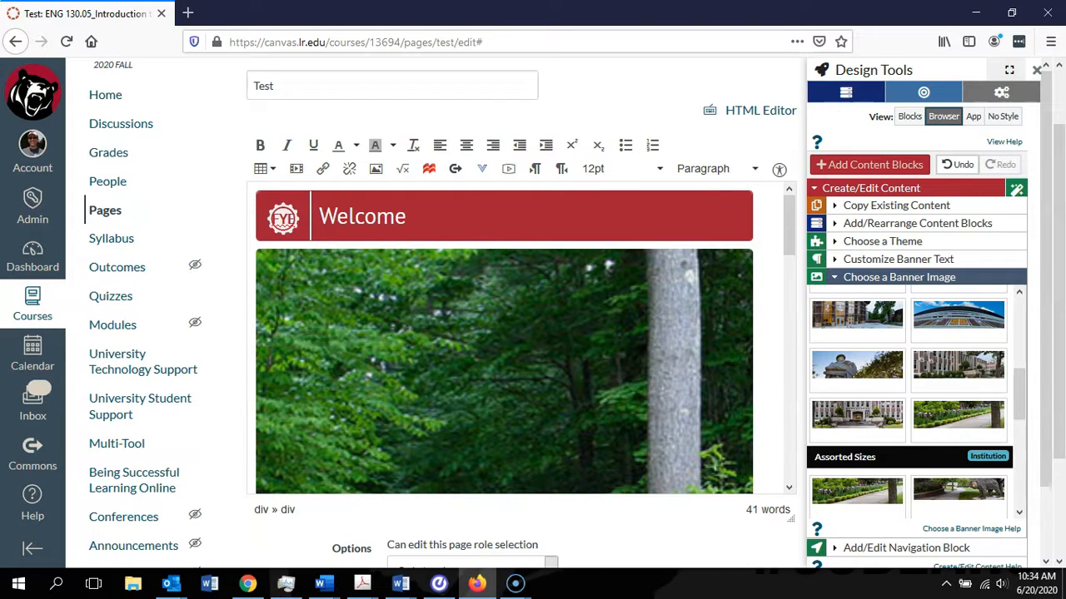
scroll(504, 337, down, 3)
click(504, 338)
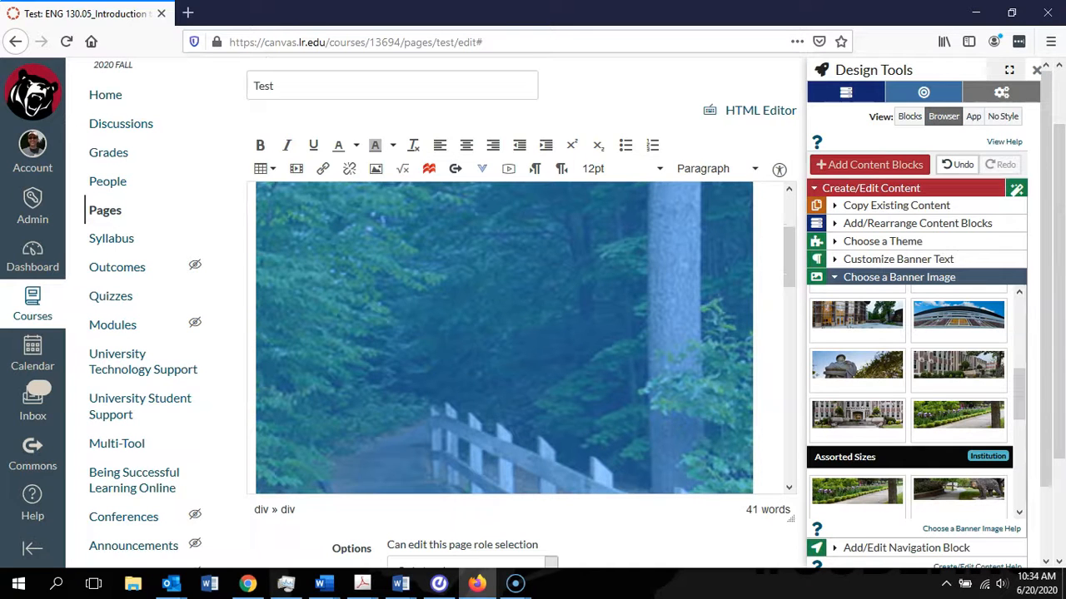
click(958, 315)
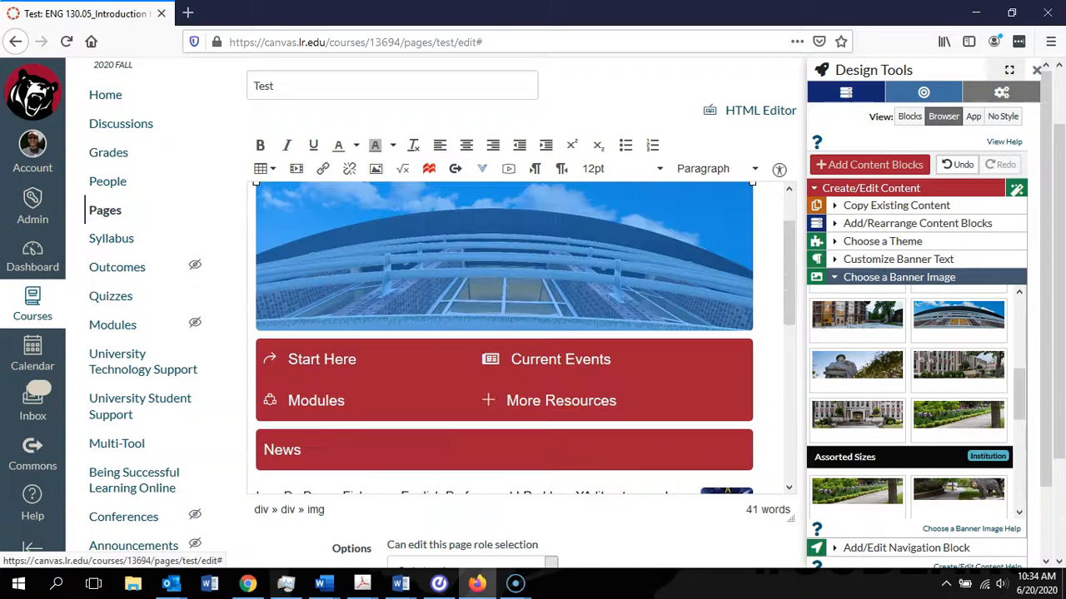
Step: Start a new line below the Content link in the page's Introduction section
scroll(504, 338, down, 5)
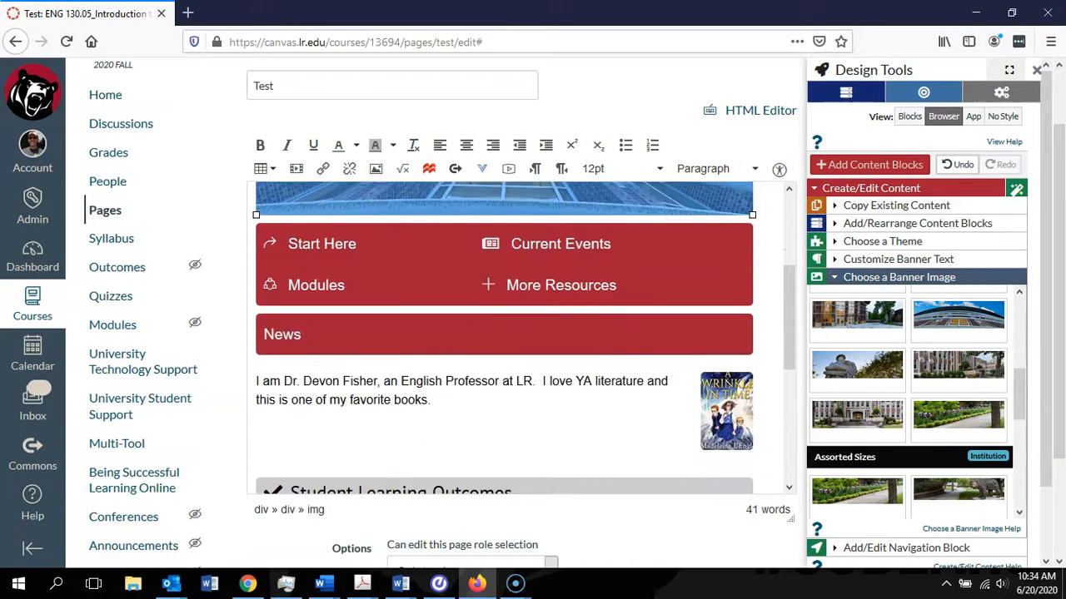
scroll(504, 337, down, 1)
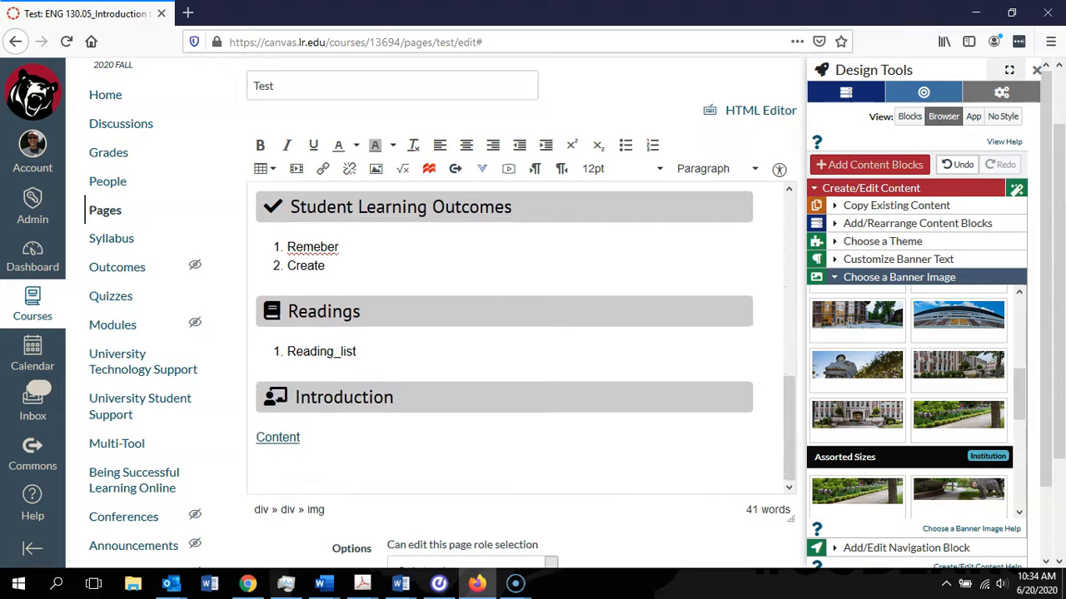
click(301, 437)
key(Return)
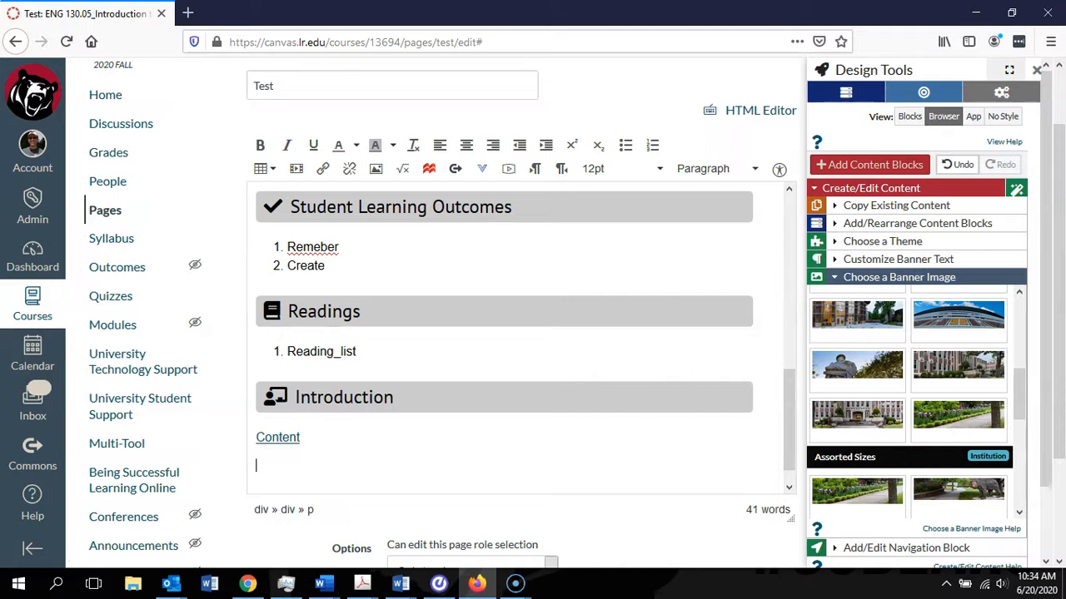
Step: Switch to Chrome, dismiss the embed code on the YouTube page "Sleepy Puppy falls asleep on baby" and copy the video's web address
click(248, 584)
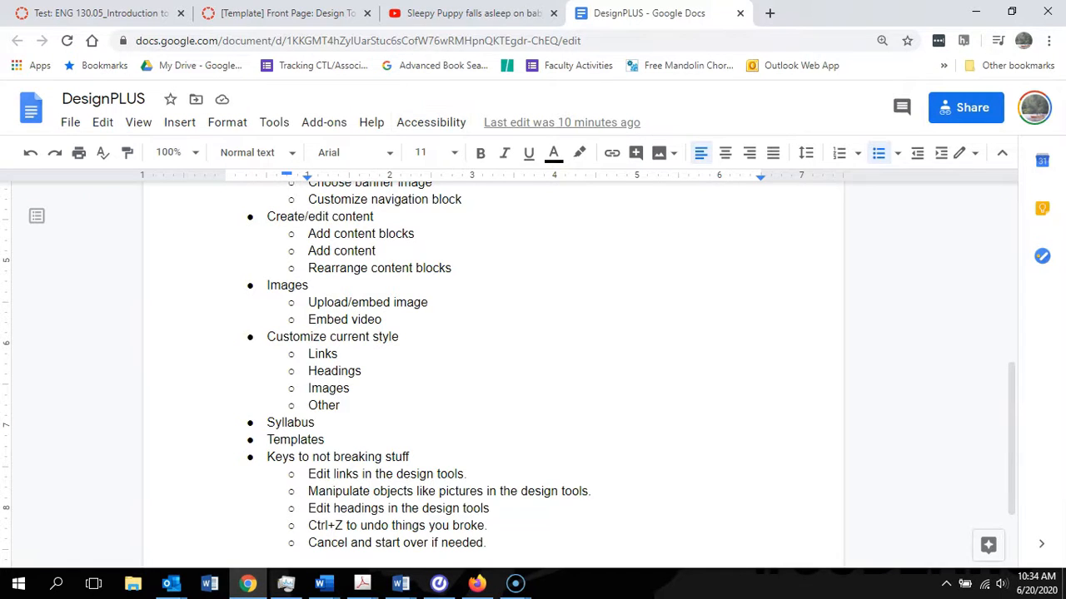
click(471, 13)
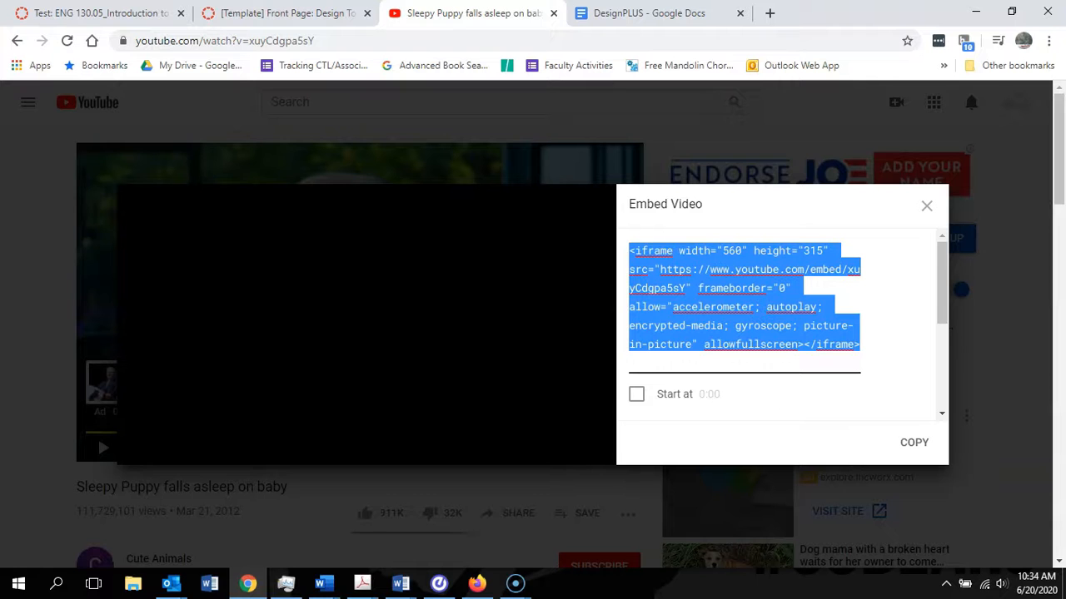
key(Escape)
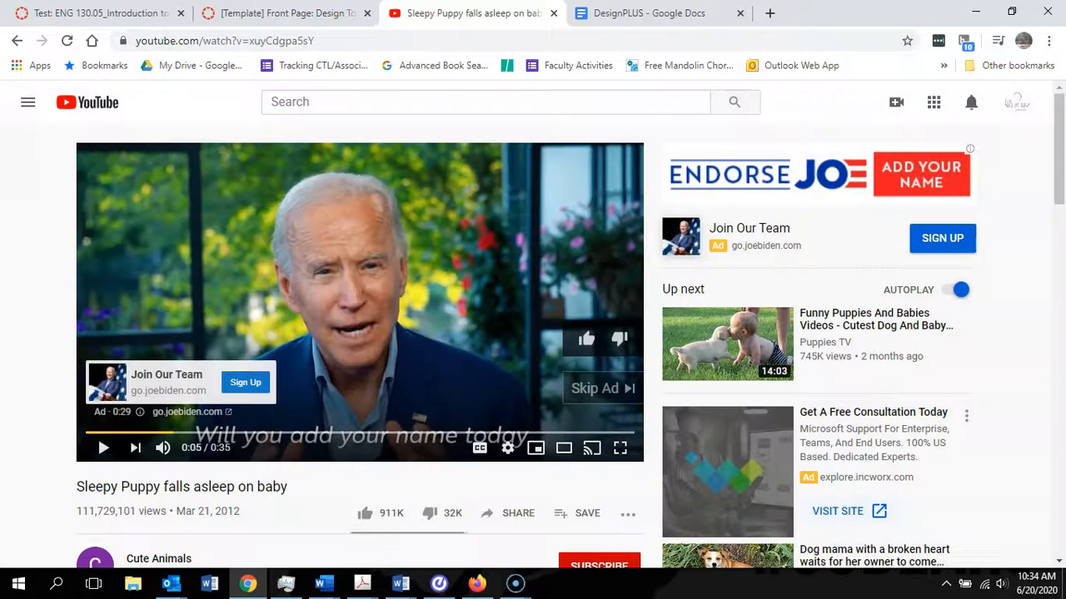
click(333, 41)
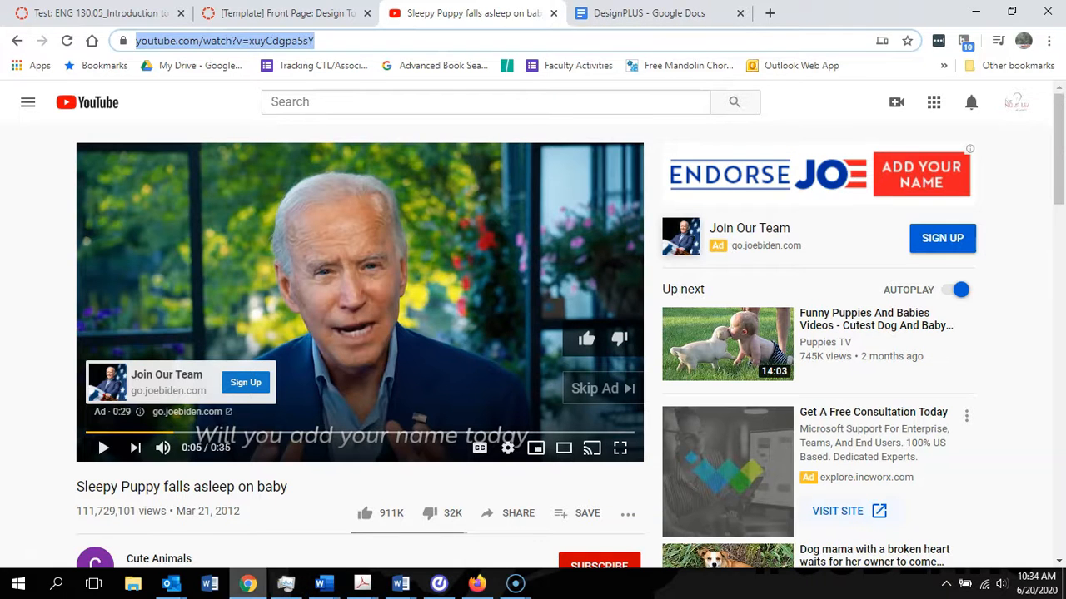
Step: Return to the Canvas page in Firefox, try pasting the YouTube link below the Content link, and undo the insertion
click(248, 584)
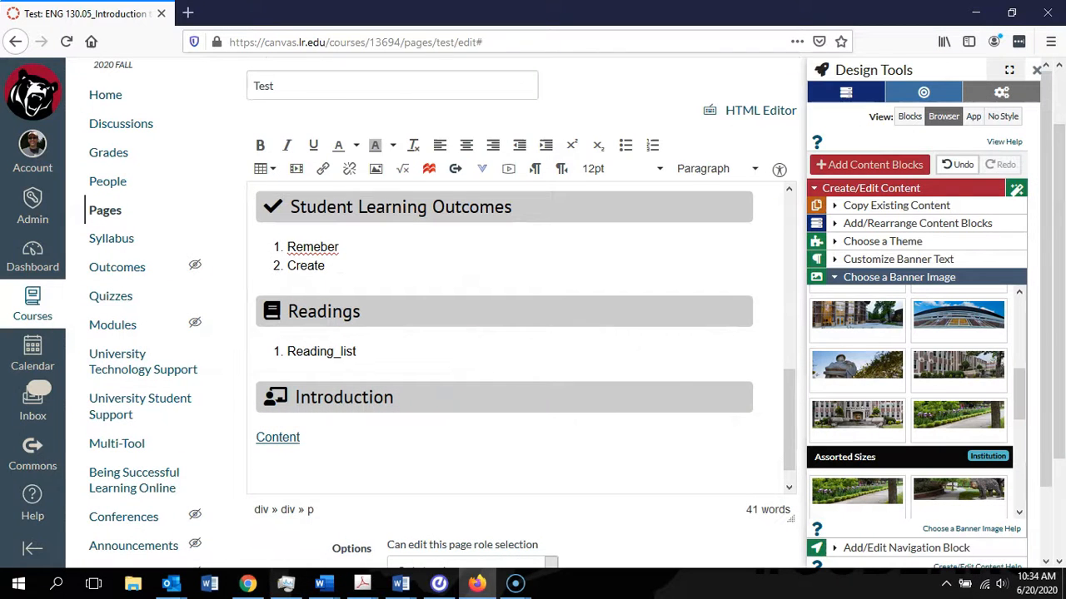
key(ctrl+v)
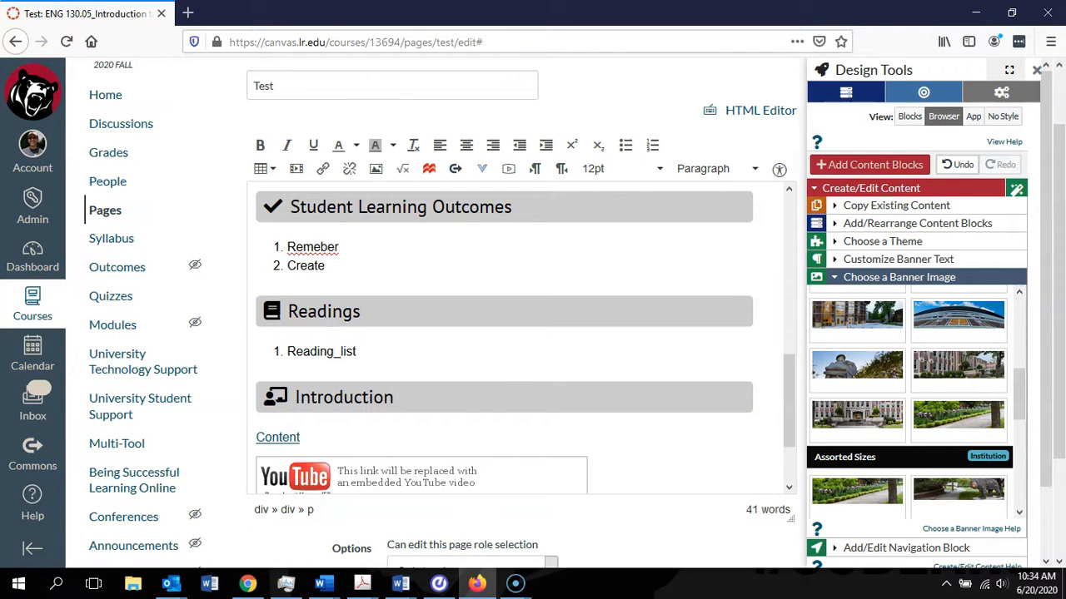
scroll(521, 338, down, 2)
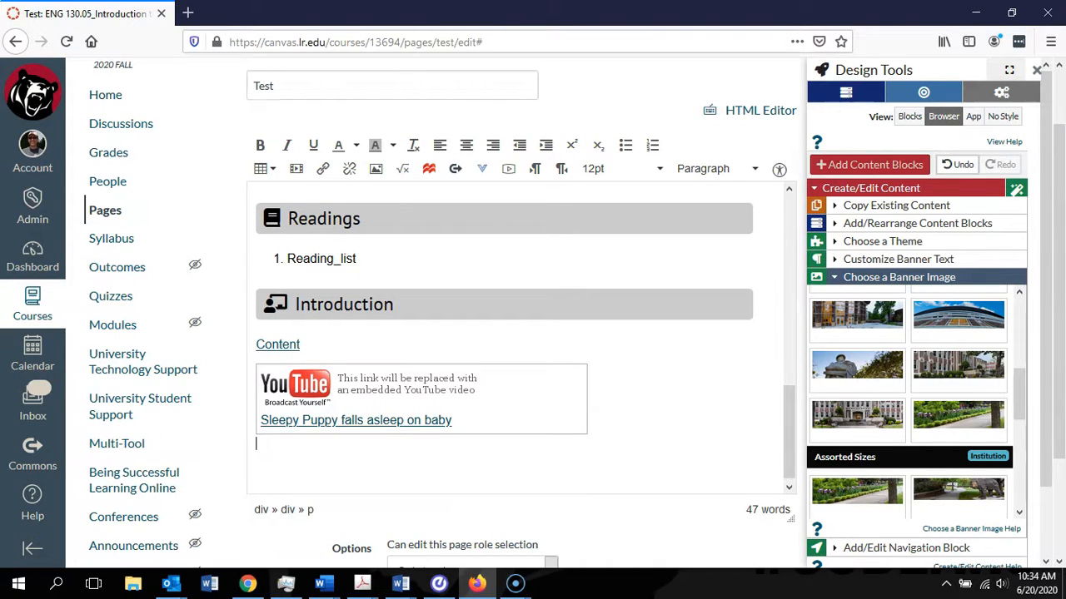
key(ctrl+z)
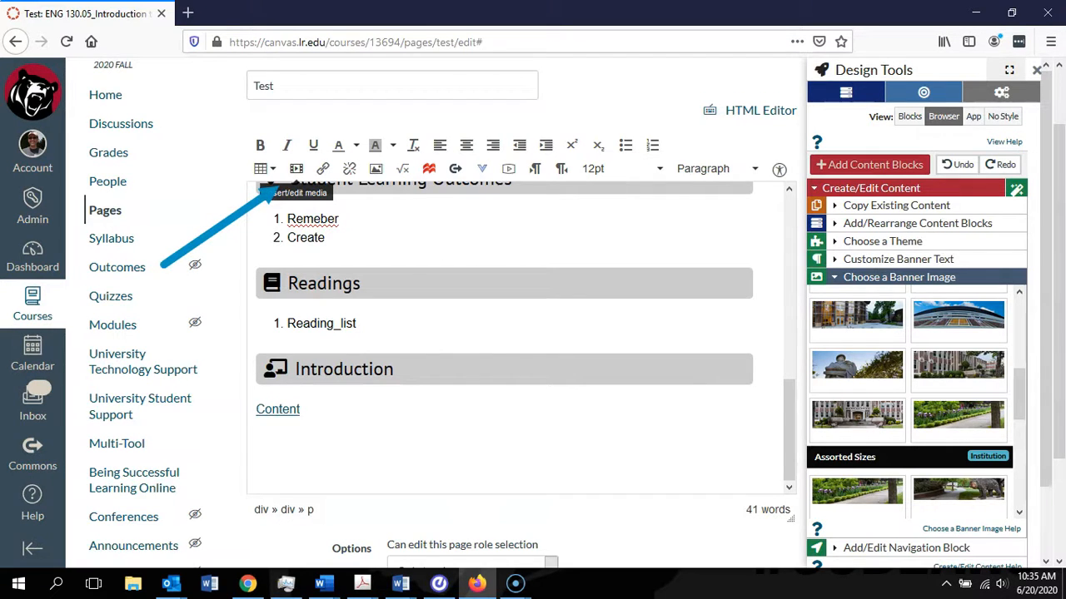
Step: Start a media embed below the Content link, switch to Chrome and copy the iframe embed code of YouTube's "Sleepy Puppy falls asleep on baby"
click(297, 168)
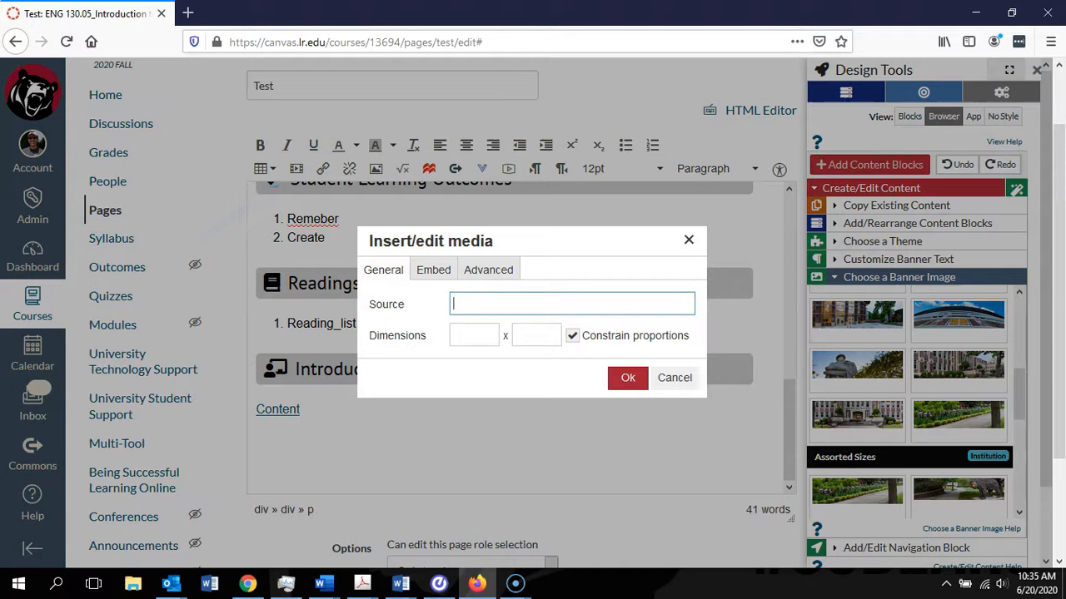
click(432, 270)
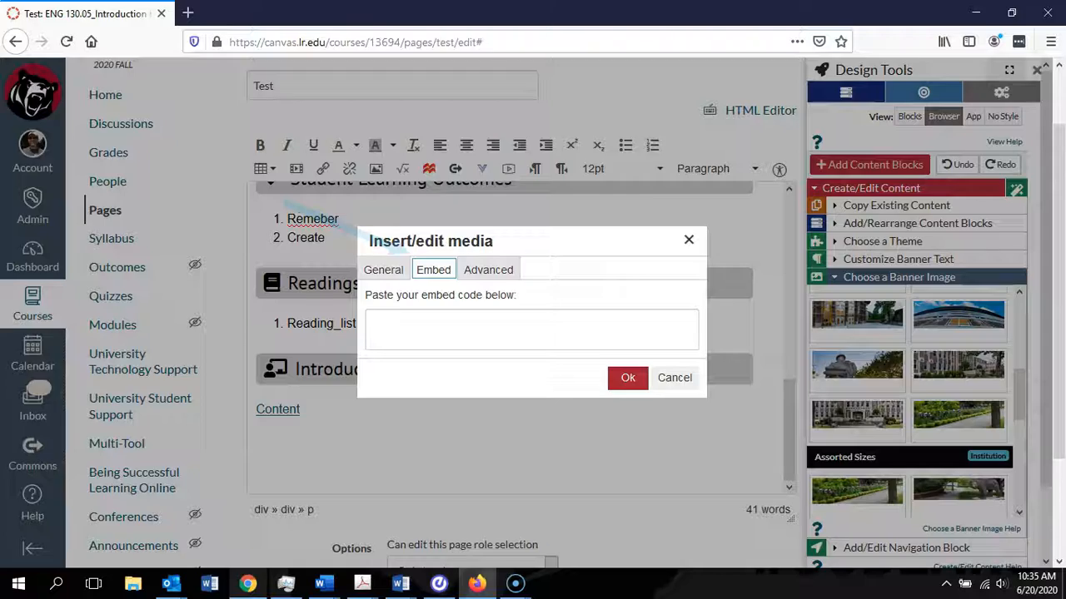
click(247, 584)
scroll(533, 333, down, 3)
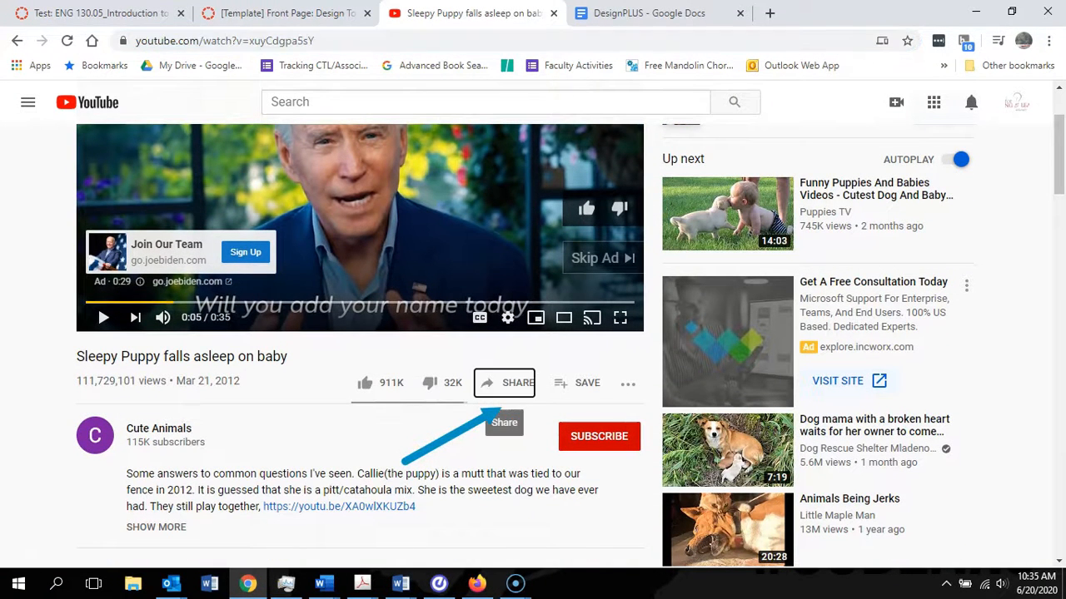
click(508, 383)
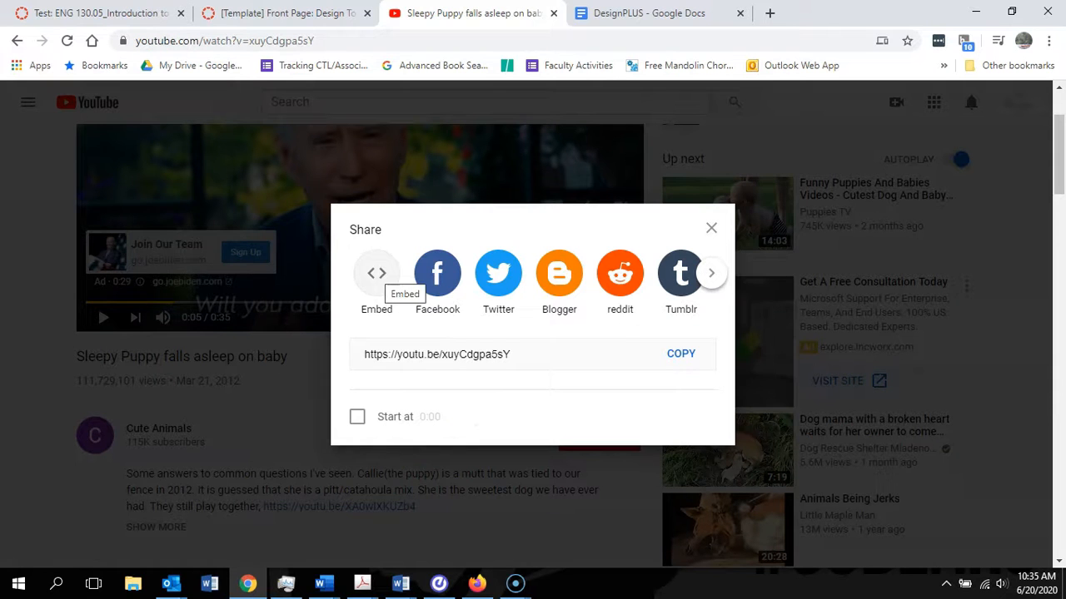
click(376, 273)
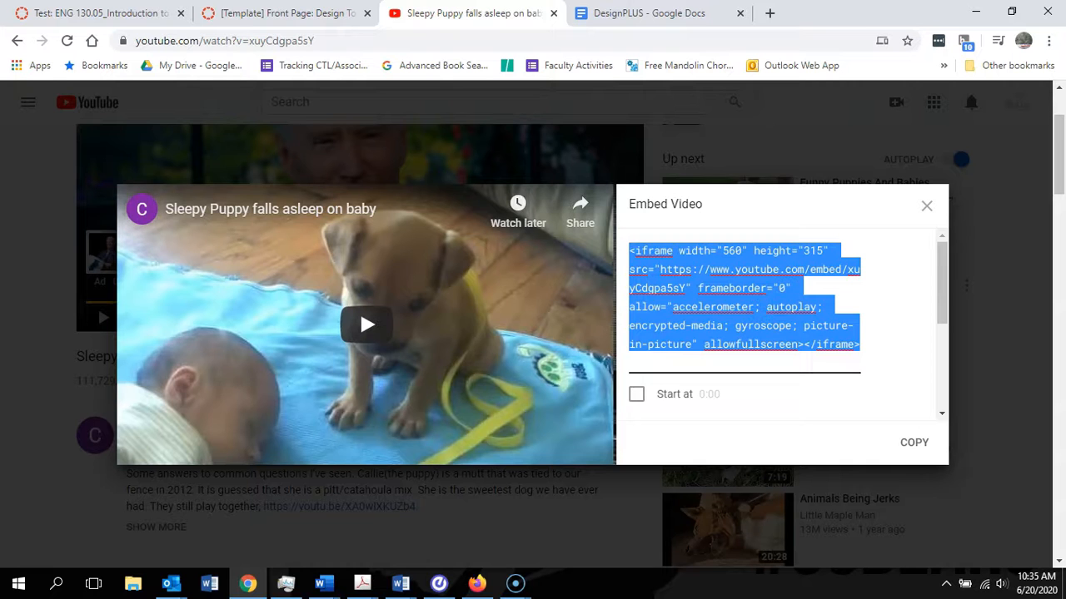
click(927, 206)
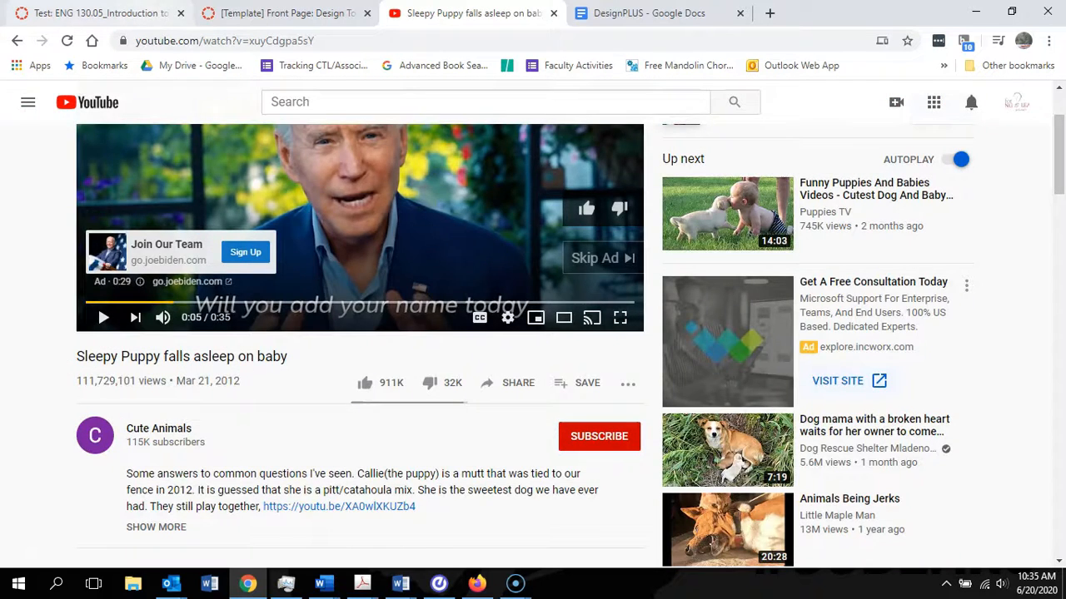
click(101, 13)
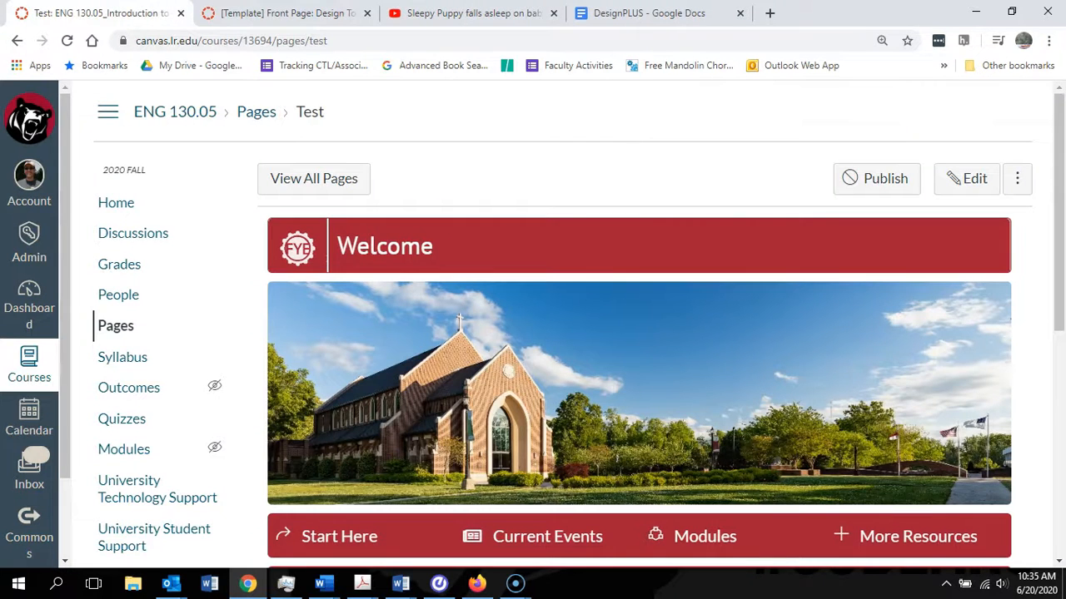
Step: Return to the Canvas page in Firefox and insert the puppy video below the Content link using the copied embed code
click(476, 584)
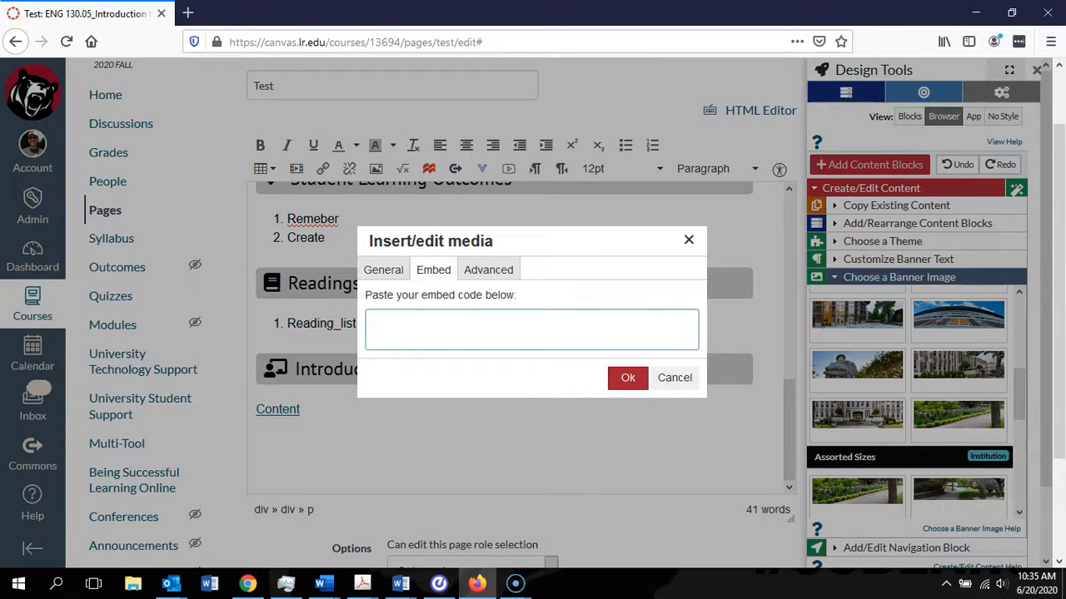
key(ctrl+v)
click(627, 377)
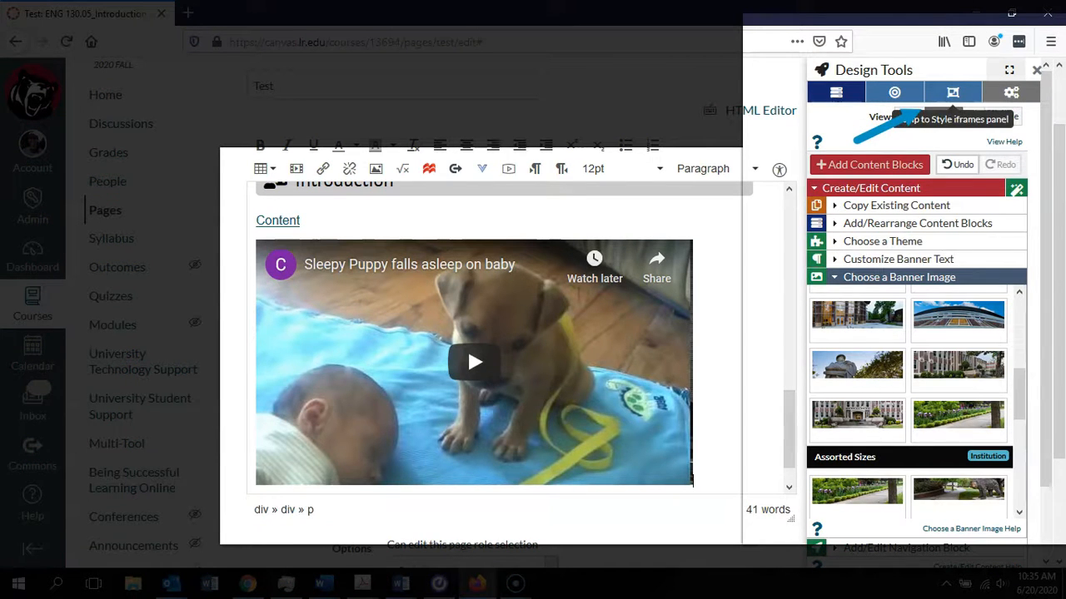
Step: Use Style iframes to try left and right alignment on the embedded puppy video, and center it
click(953, 93)
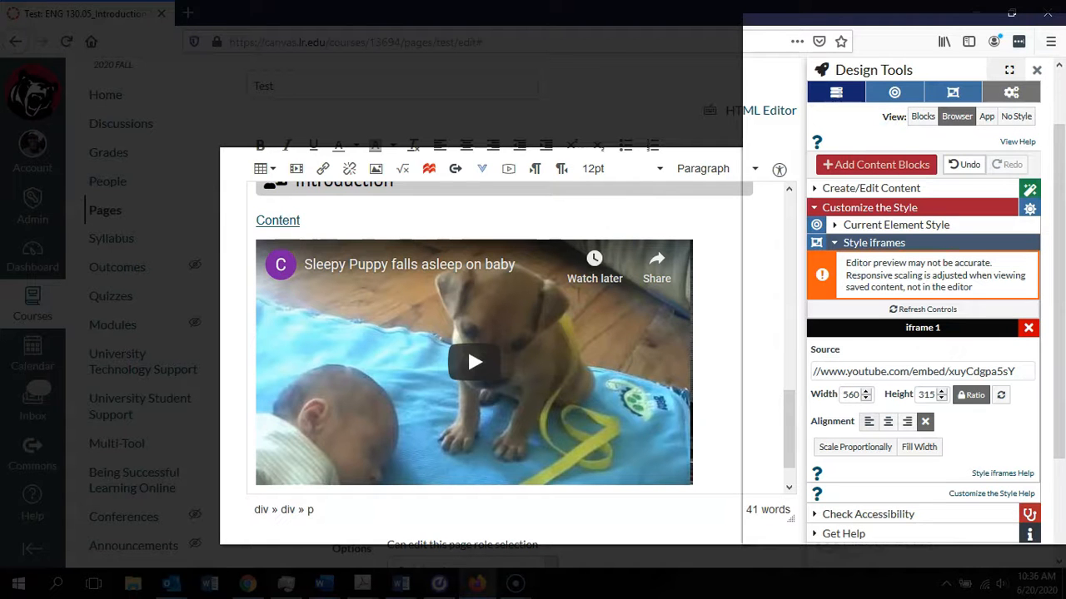
click(869, 422)
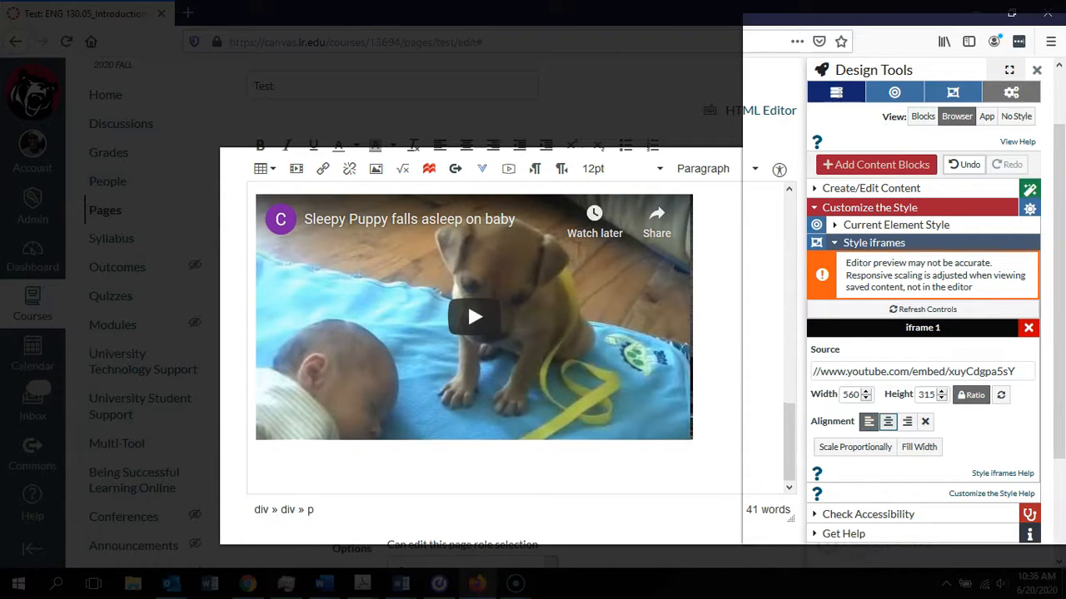
click(887, 422)
click(906, 421)
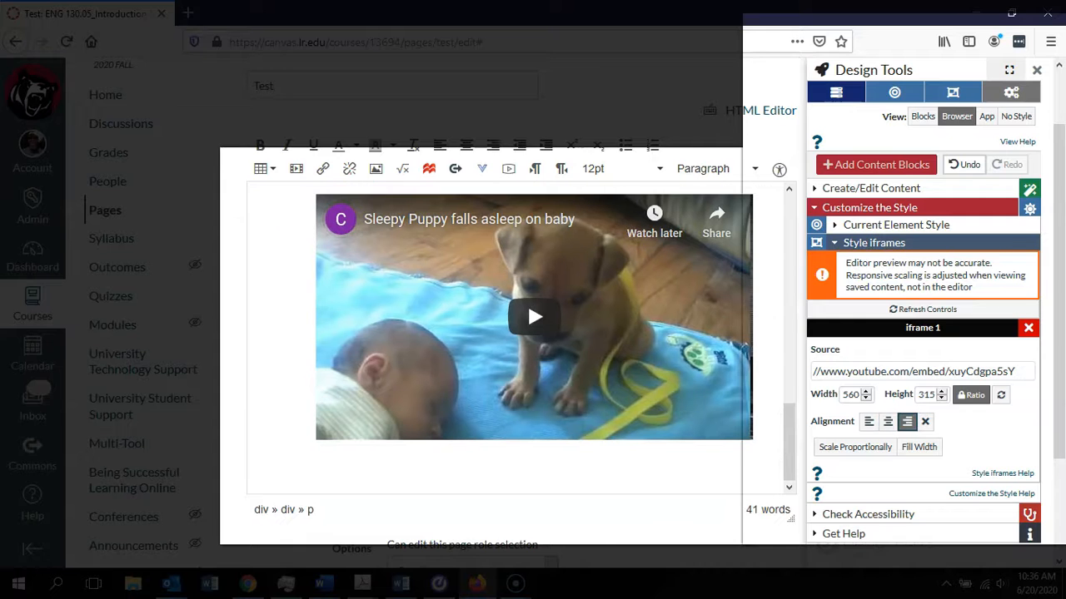
click(888, 422)
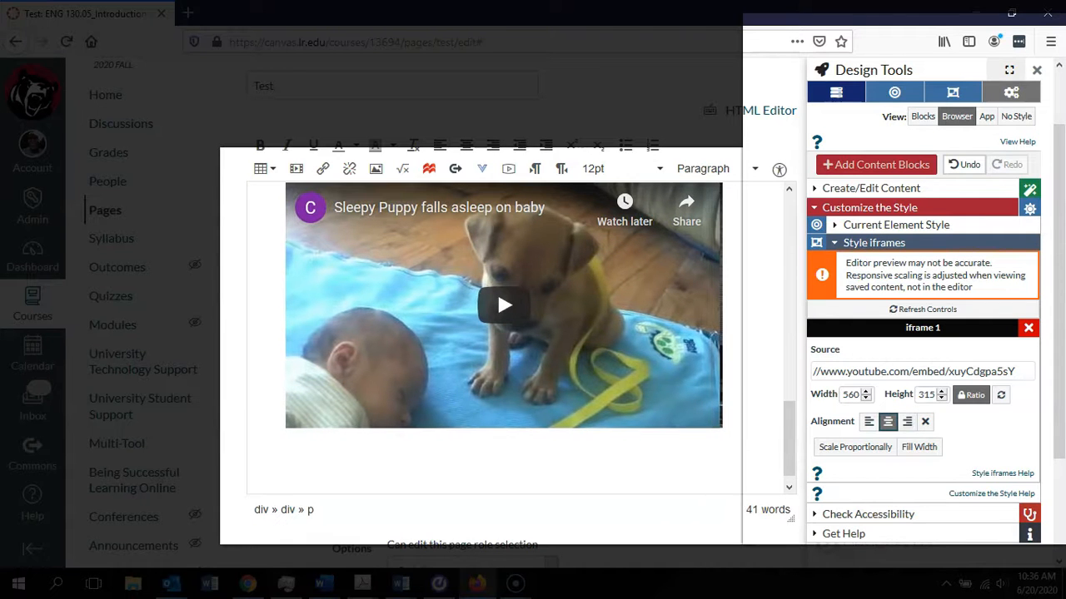
Step: Set the embedded video's width to 300 with the aspect ratio locked, and check its size in the Introduction section
double_click(850, 394)
text(2)
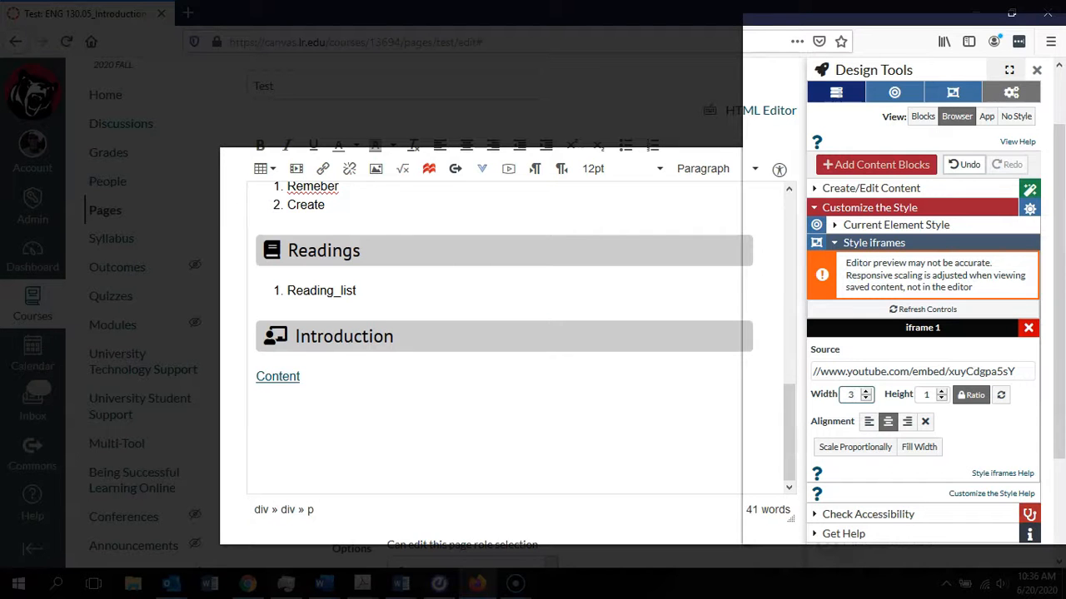
text(00)
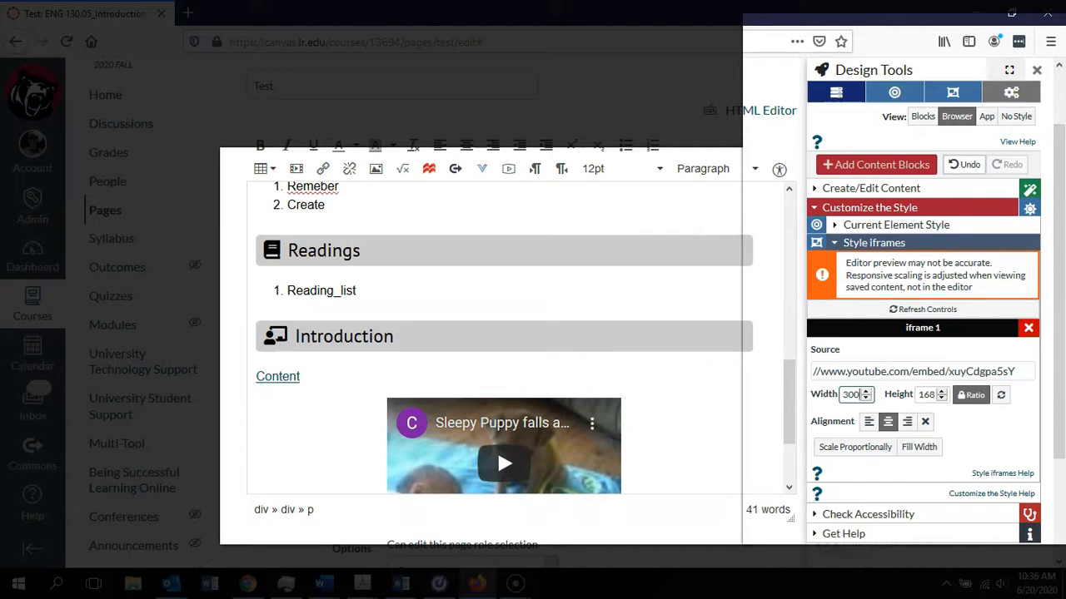
scroll(499, 333, down, 3)
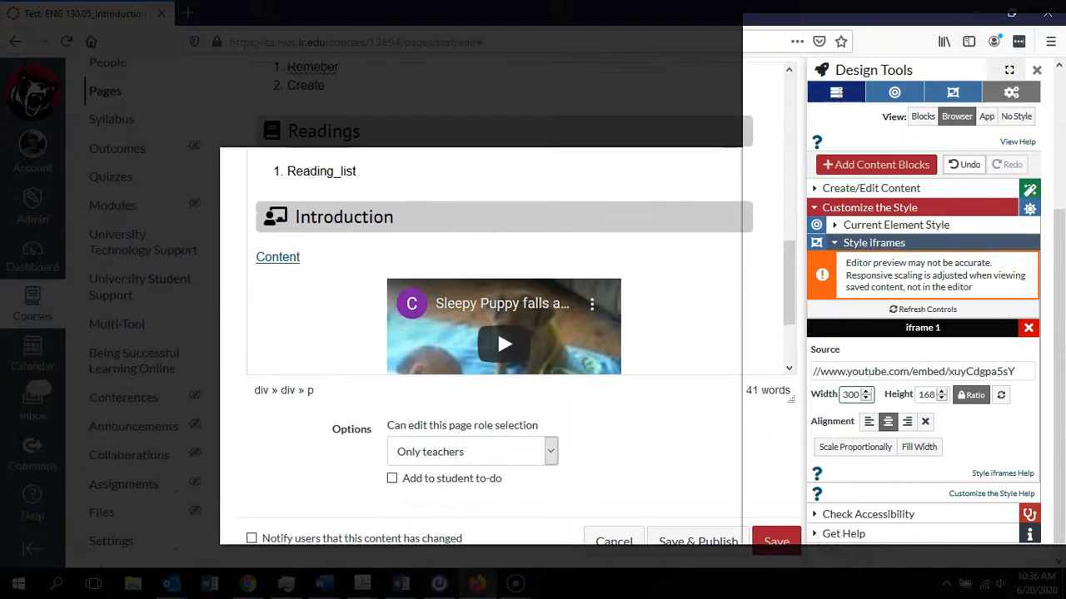
scroll(499, 291, down, 2)
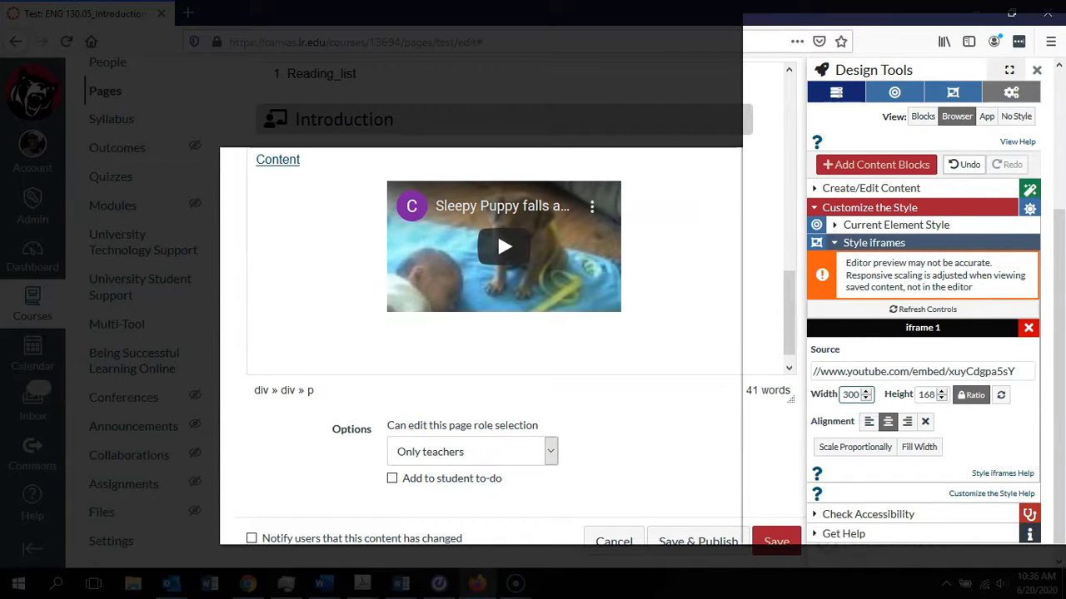
Step: Make the embedded puppy video scale proportionally
scroll(500, 333, up, 2)
scroll(500, 333, down, 1)
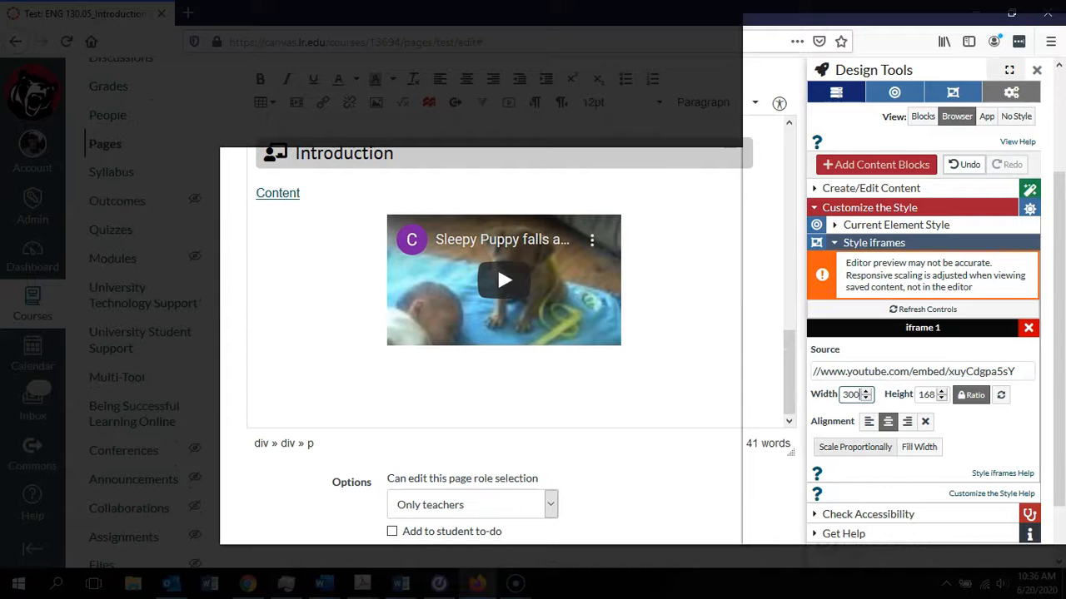
scroll(500, 333, up, 2)
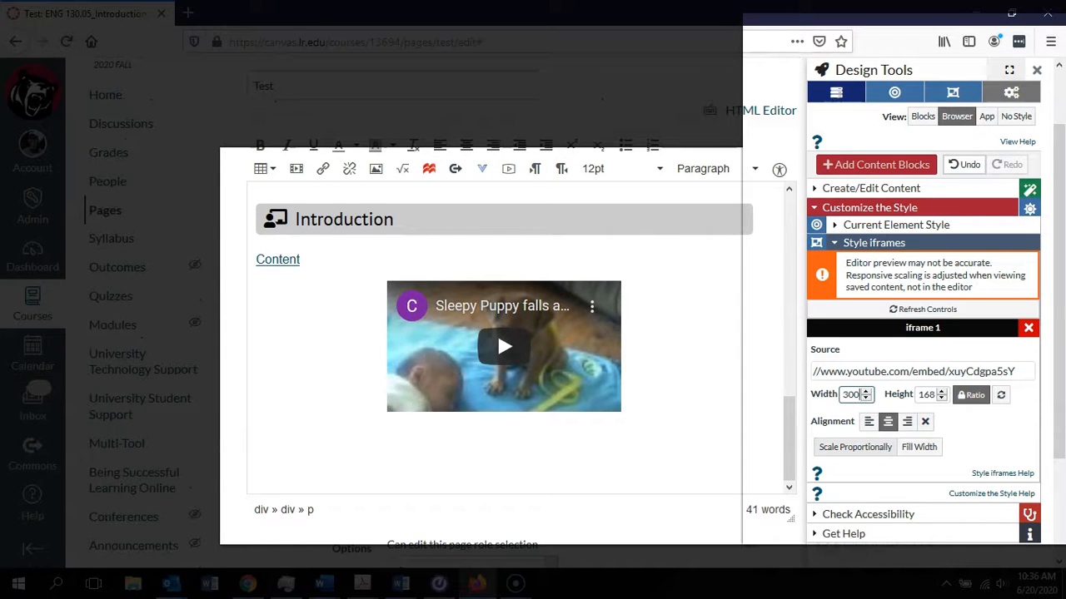
click(855, 447)
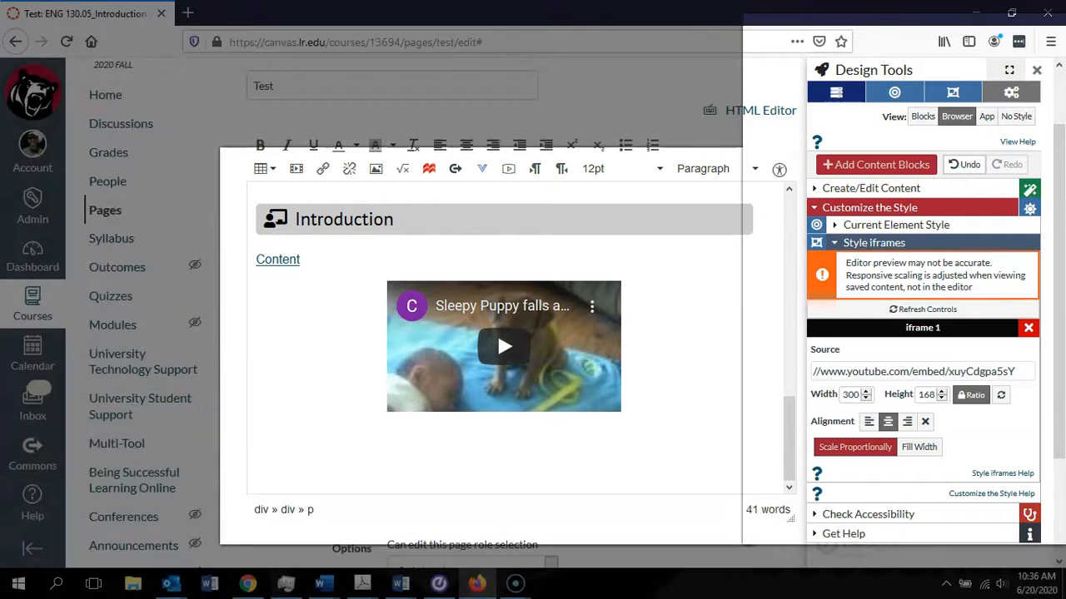
scroll(436, 312, up, 1)
scroll(436, 312, up, 1)
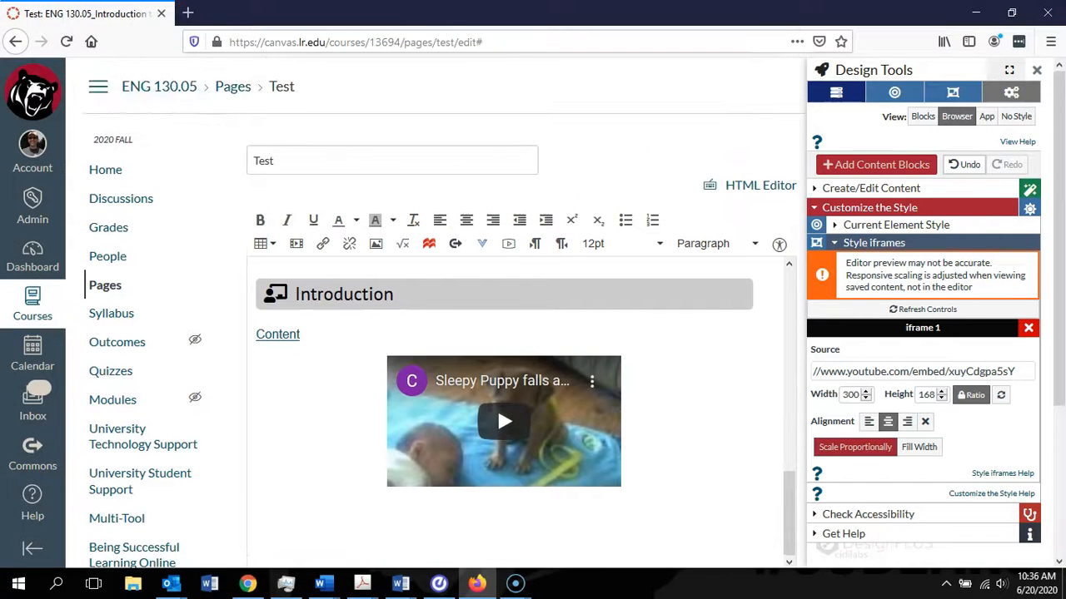